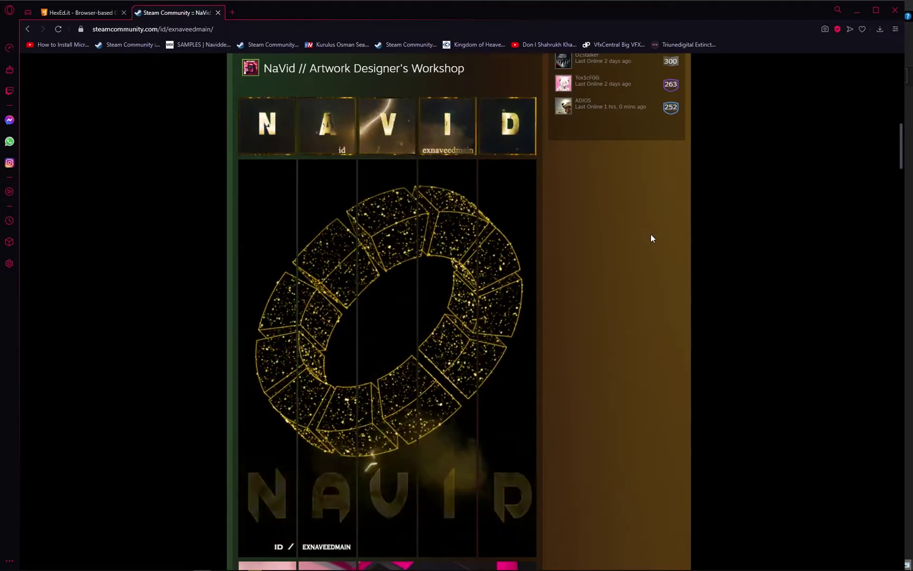
- Preview 1.gif in the croping circle folder, then return to the browser with HexEd.it
scroll(653, 232, "up", 10)
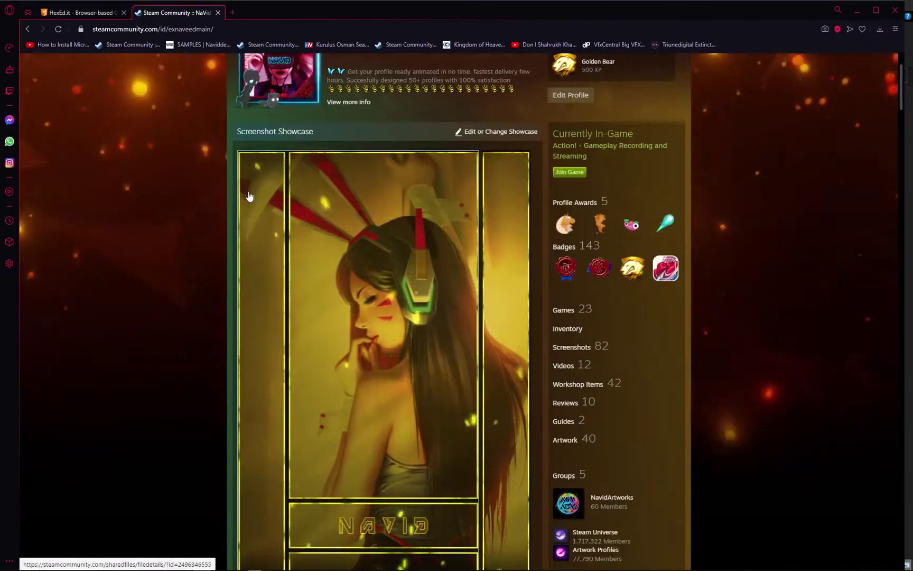
scroll(349, 342, "down", 5)
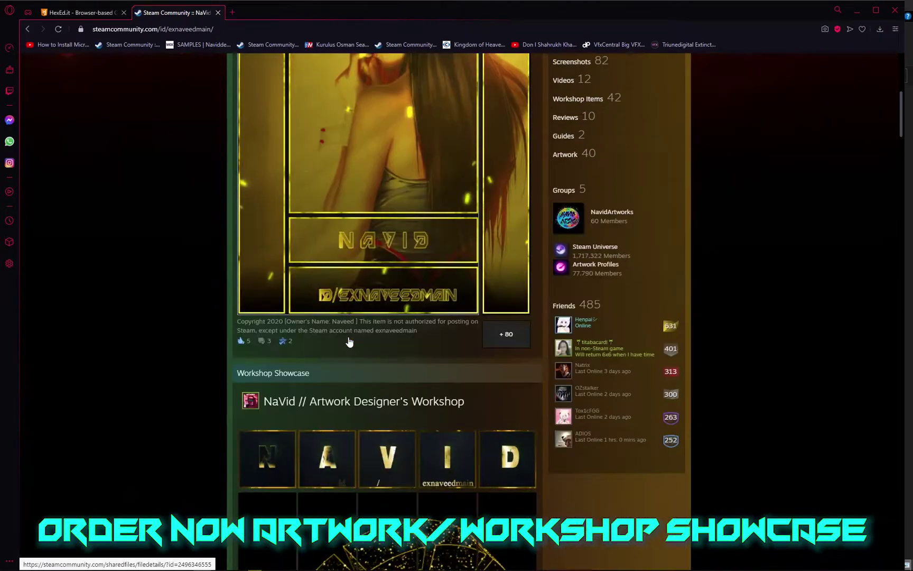
scroll(350, 342, "down", 6)
mouse_move(130, 564)
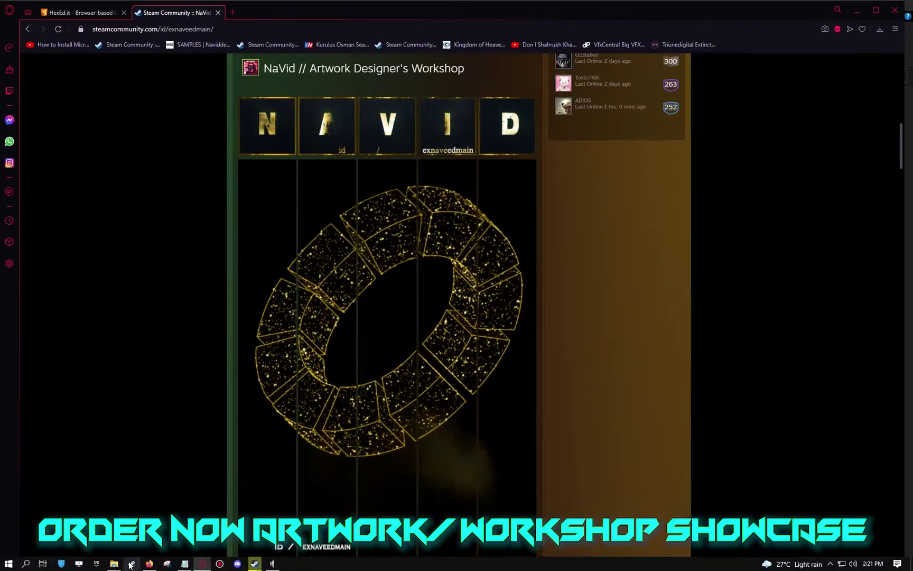
left_click(204, 527)
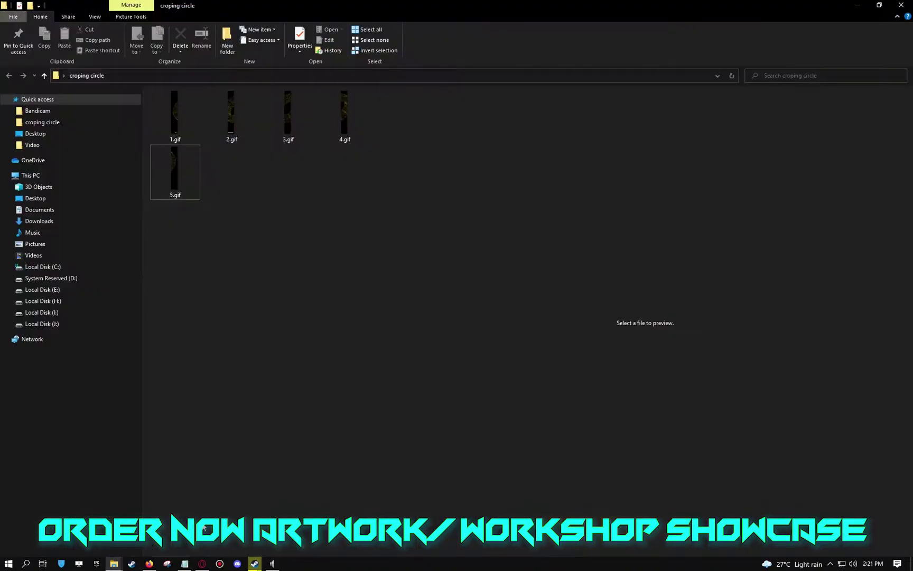
left_click(175, 118)
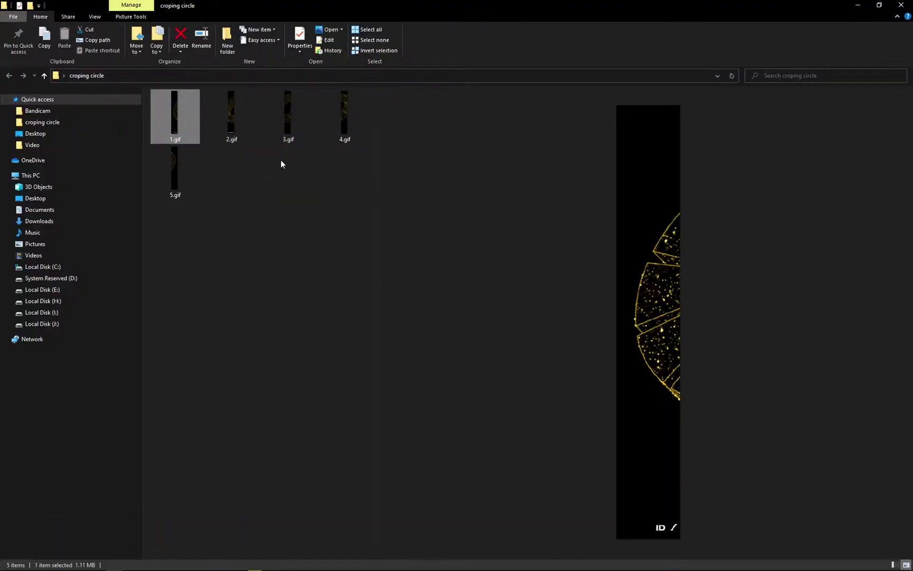
left_click(279, 174)
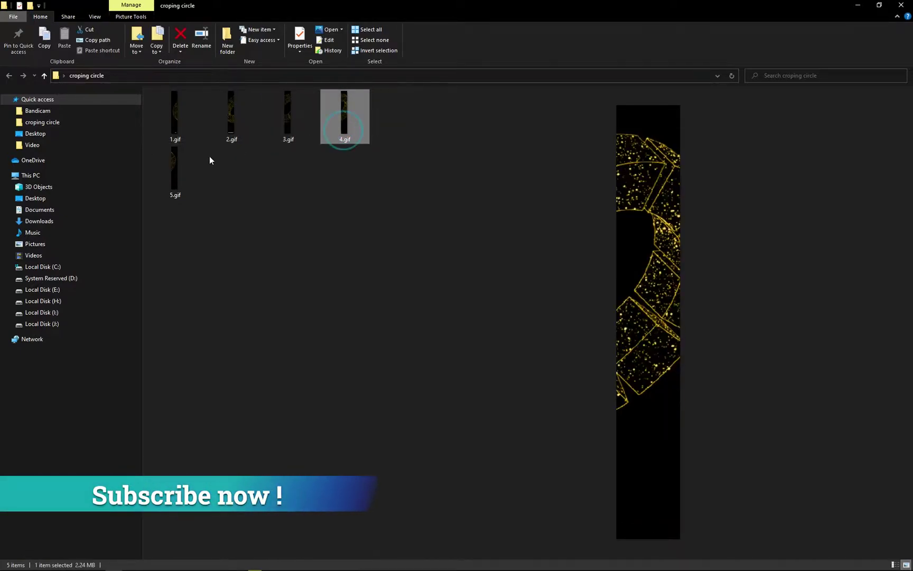
left_click(184, 121)
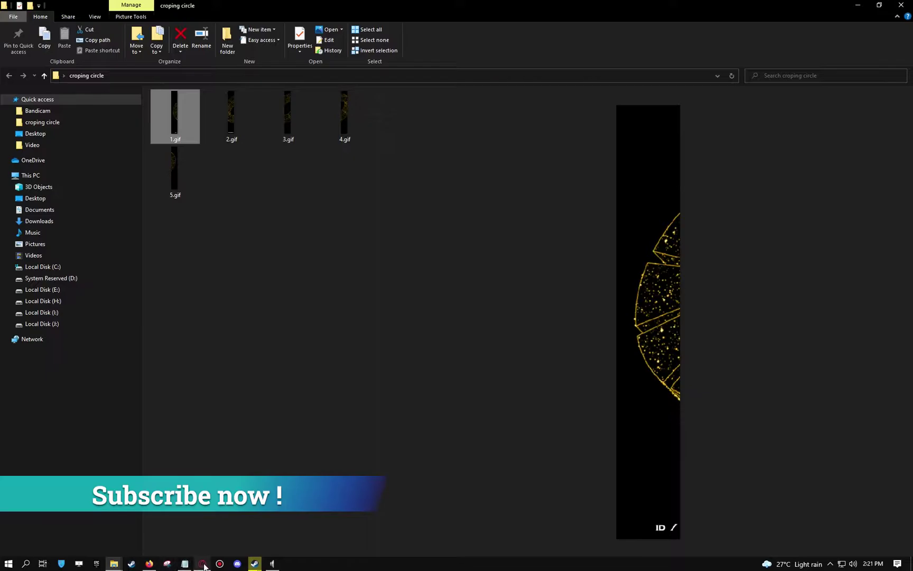
left_click(203, 564)
- Load Desktop > croping circle > 1.gif into HexEd.it and select its final byte 3B
left_click(80, 12)
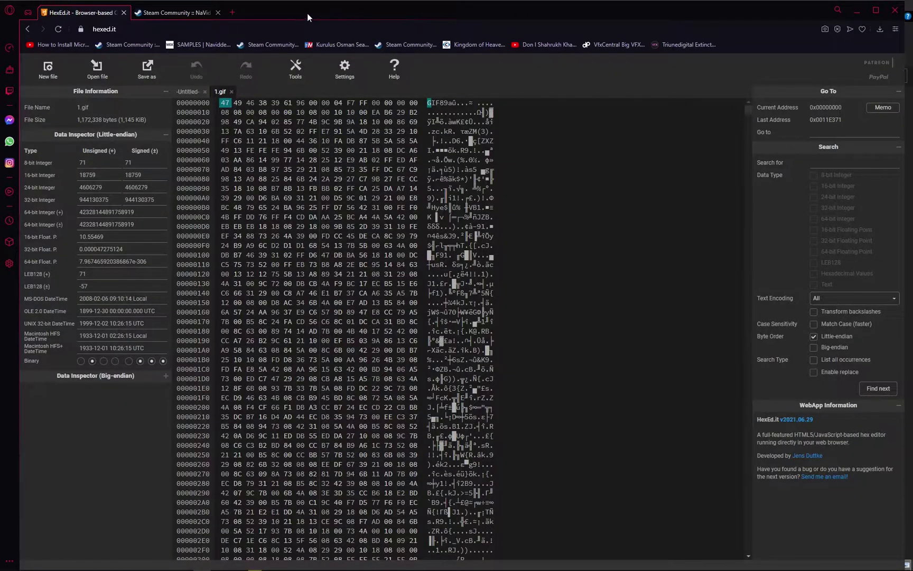
left_click(231, 92)
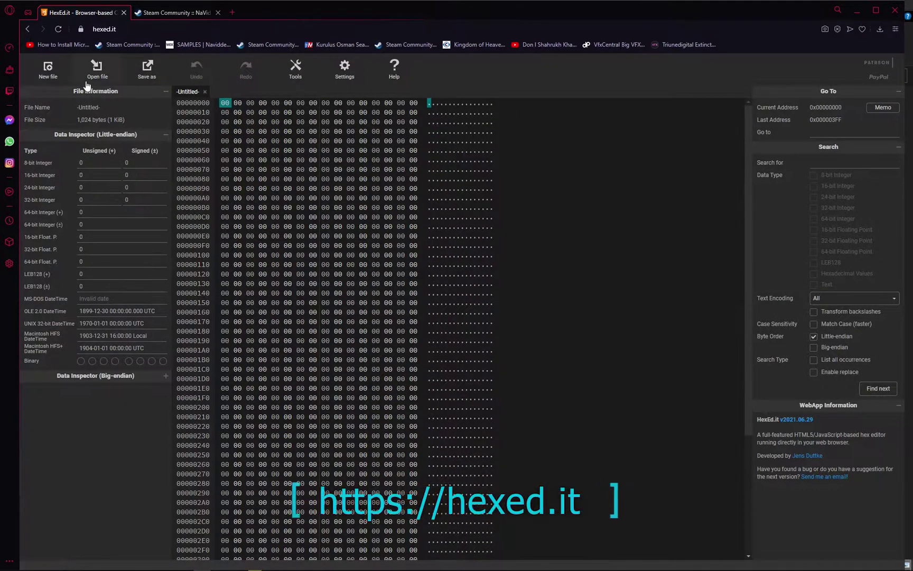
left_click(96, 71)
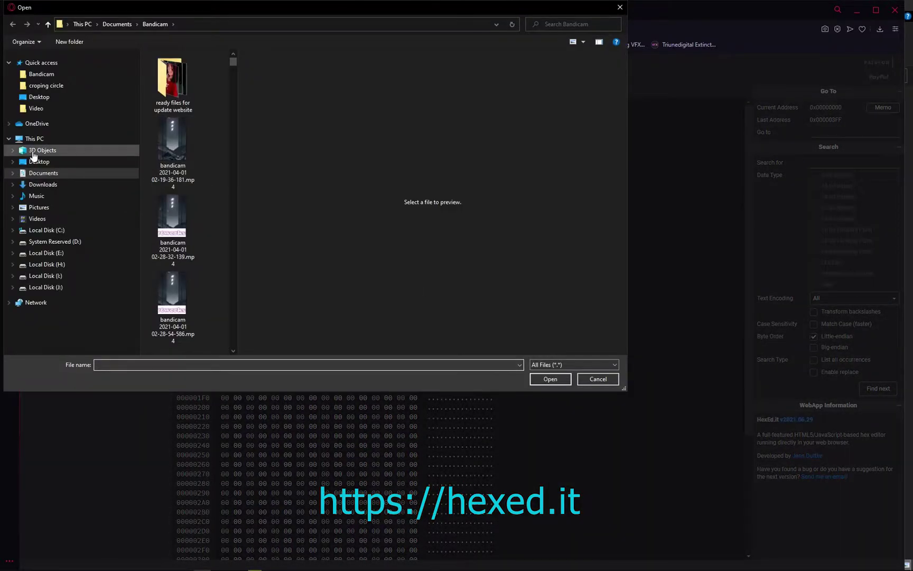
left_click(37, 161)
double_click(174, 139)
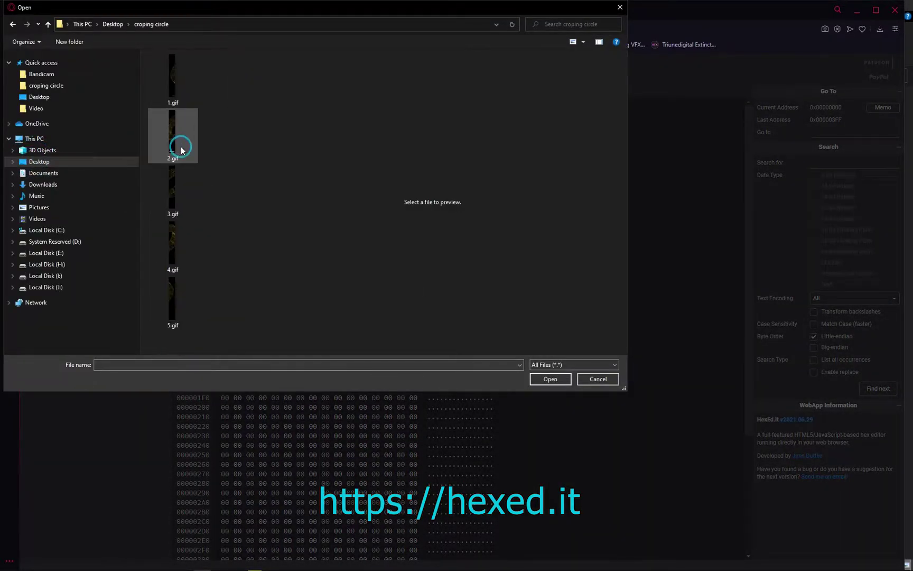
left_click(171, 94)
left_click(560, 376)
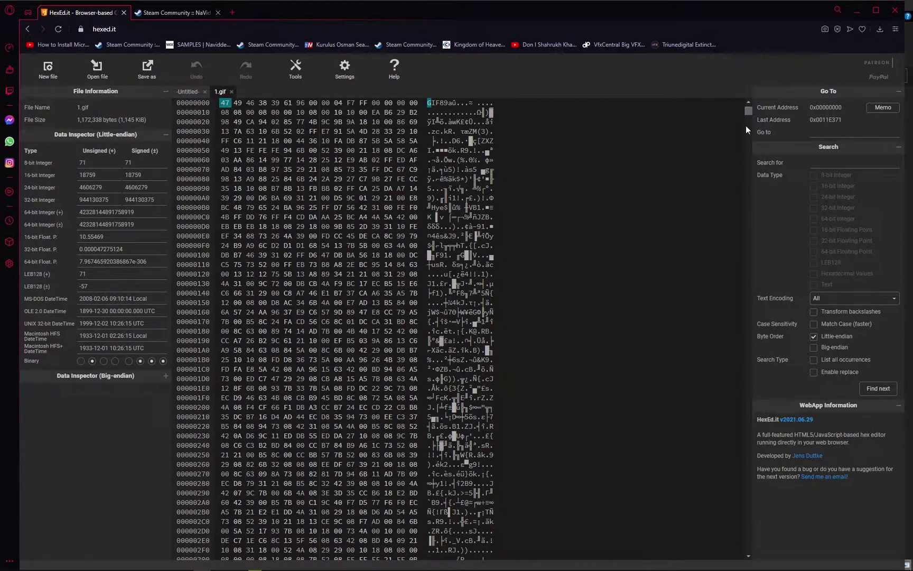
mouse_move(748, 111)
left_mouse_down()
mouse_move(747, 552)
mouse_move(733, 558)
left_mouse_up()
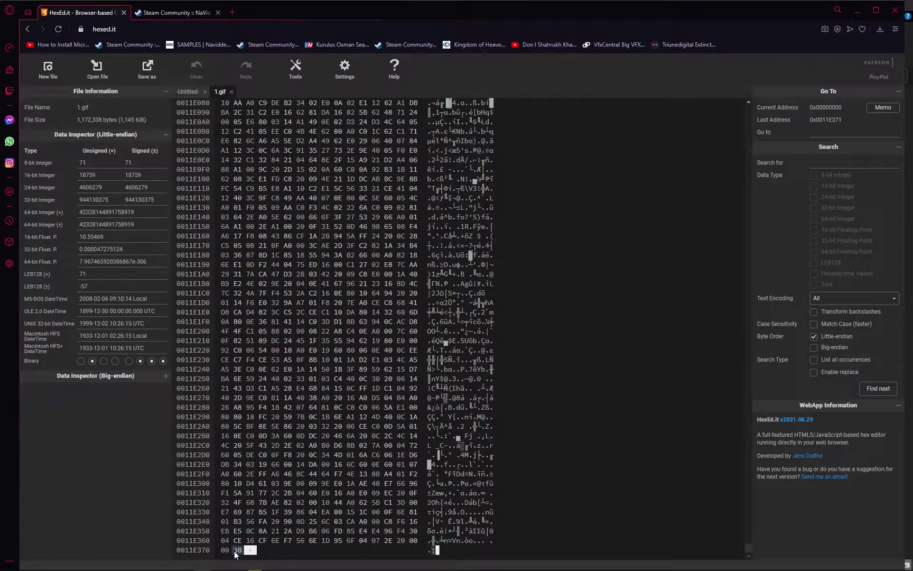
left_click(237, 551)
type("21")
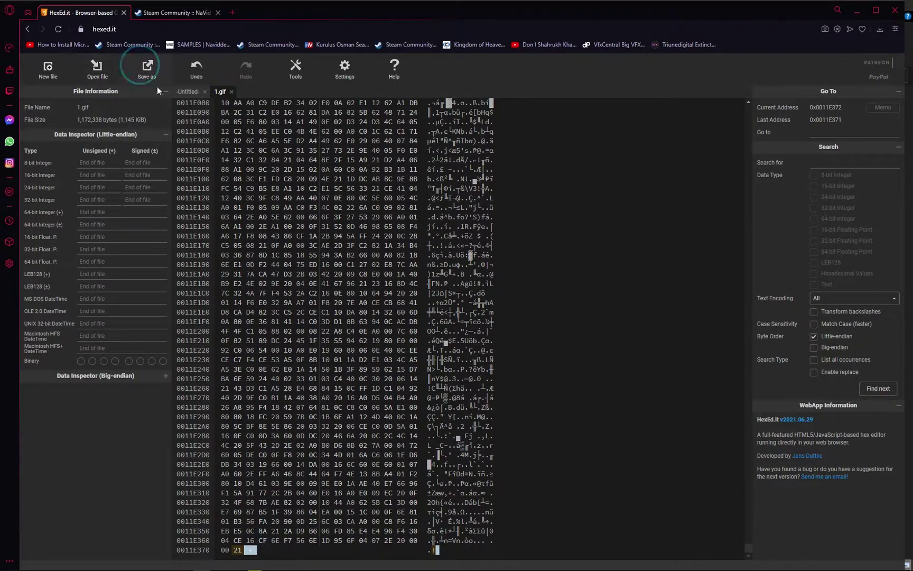
- Create a haxed folder in croping circle and save the edited 1.gif there as a download
left_click(67, 42)
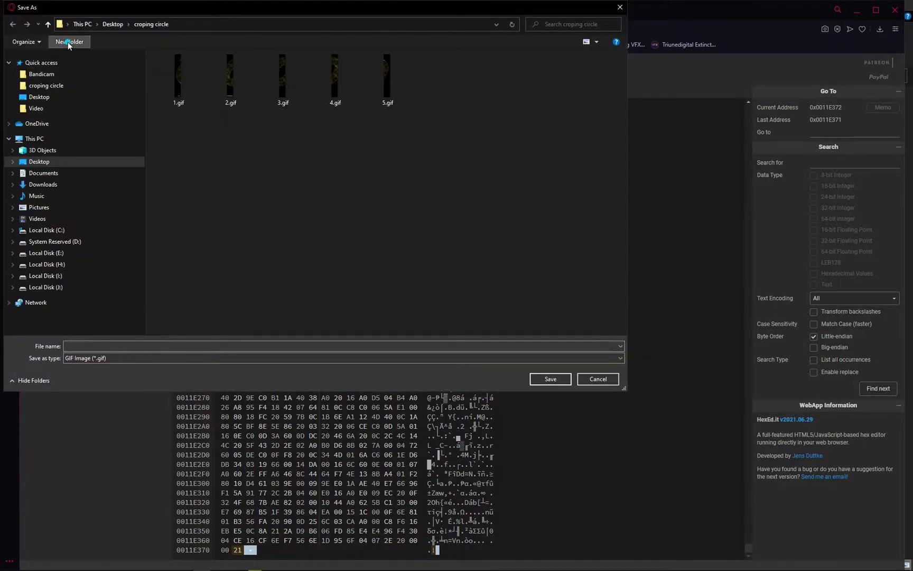
type("haxed")
key("Return")
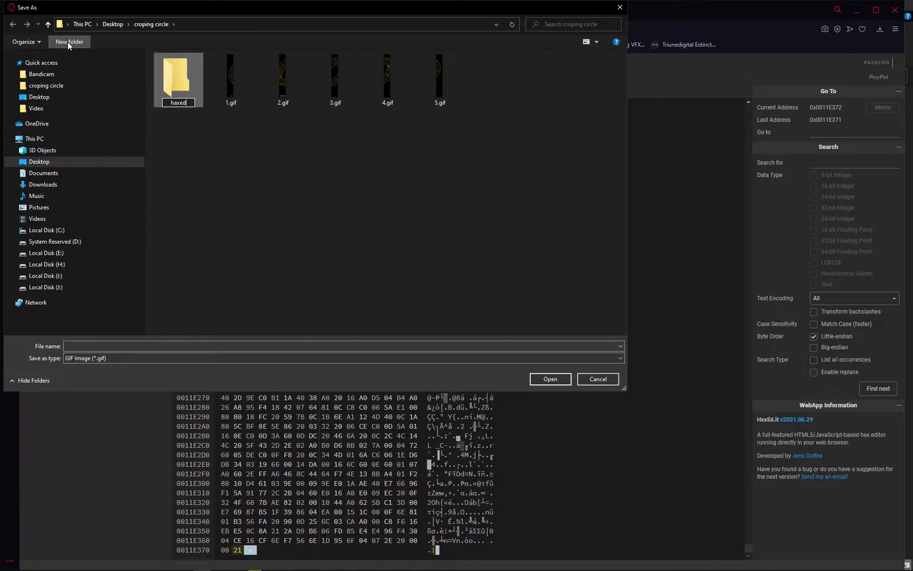
key("Return")
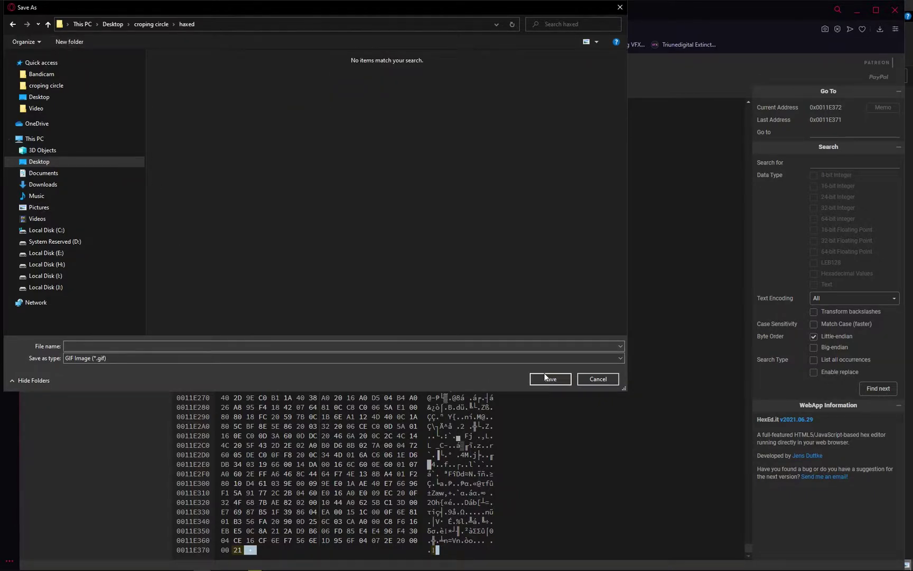
left_click(271, 346)
left_click(538, 381)
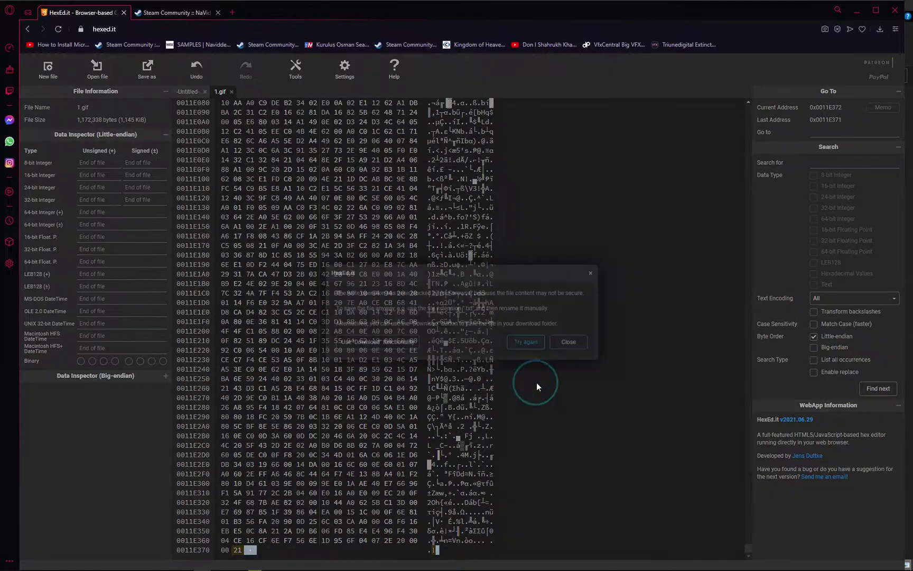
left_click(397, 342)
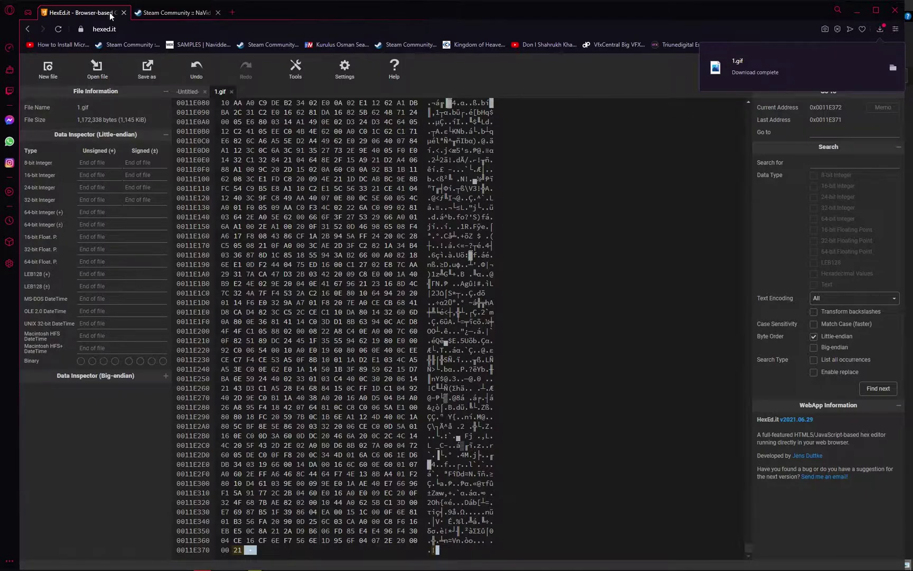
left_click(86, 17)
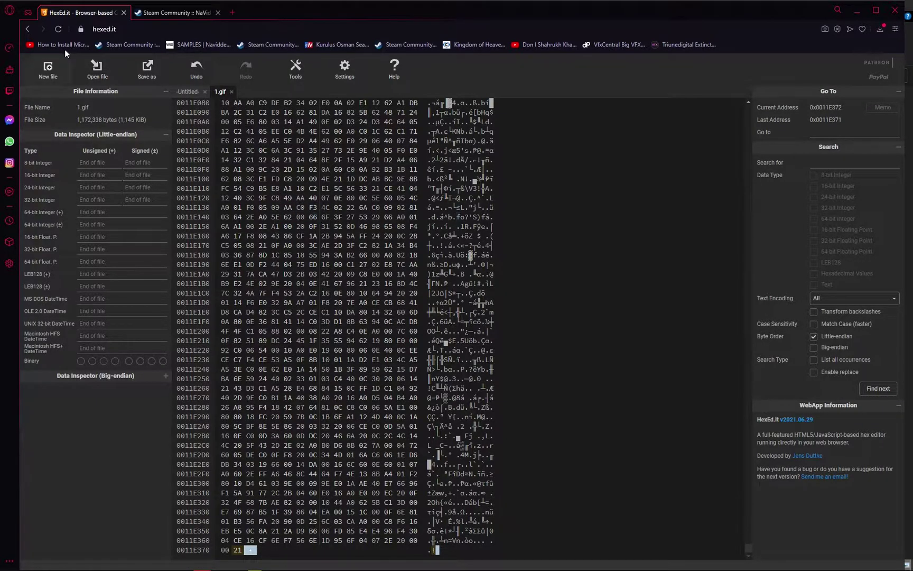
left_click(90, 73)
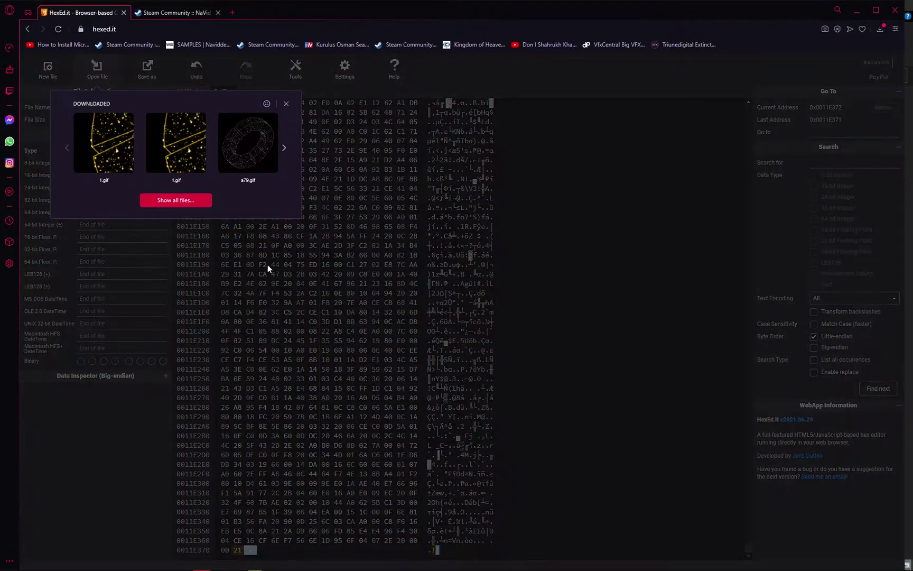
- Load 2.gif into HexEd.it and change its final byte from 3B to 21
left_click(180, 200)
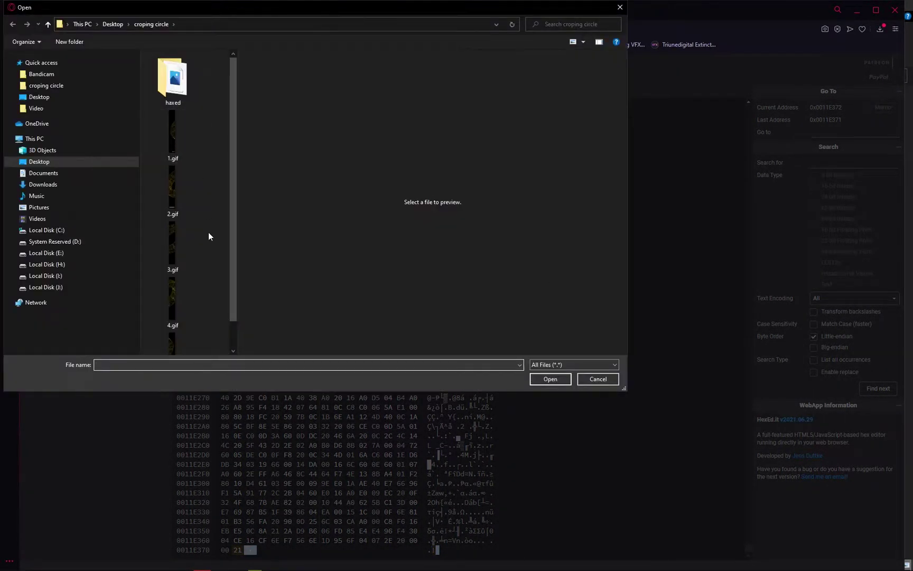
left_click(172, 207)
left_click(561, 383)
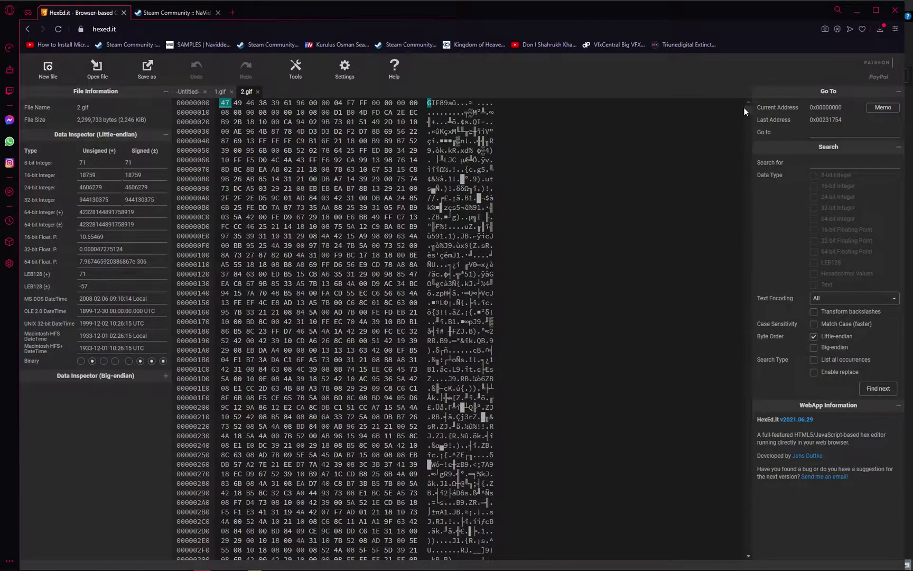
left_click_drag(744, 120, 730, 559)
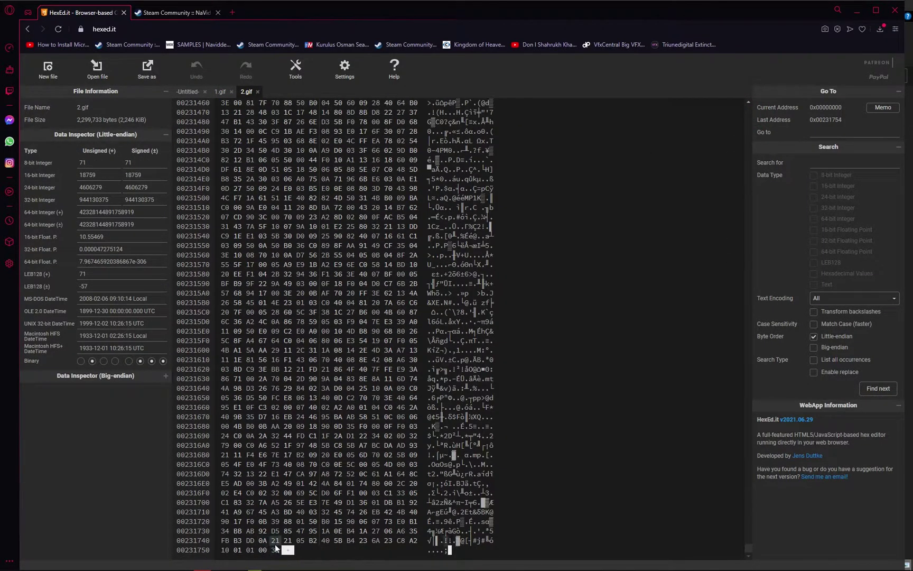
left_click(276, 549)
type("1")
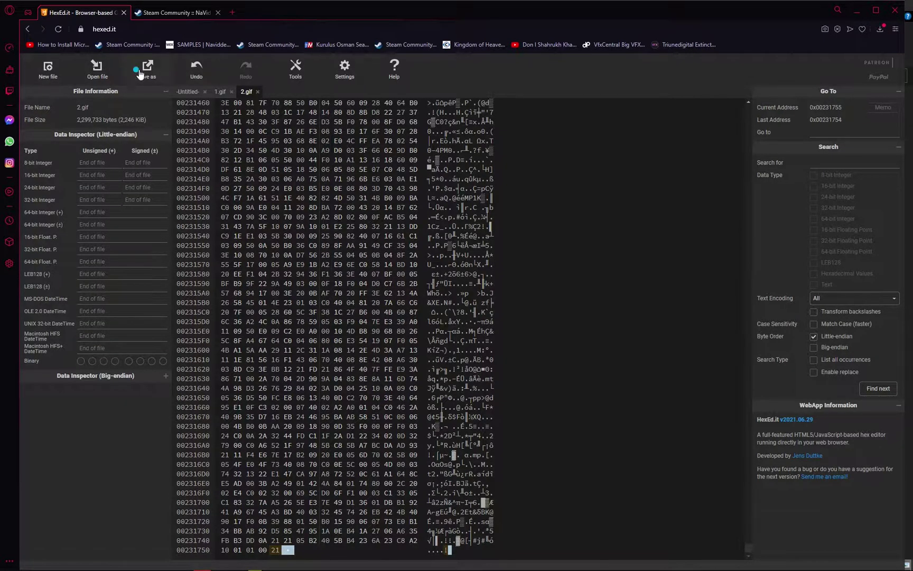
- Save the edited file as 2 in the haxed folder, using the download fallback
left_click(140, 74)
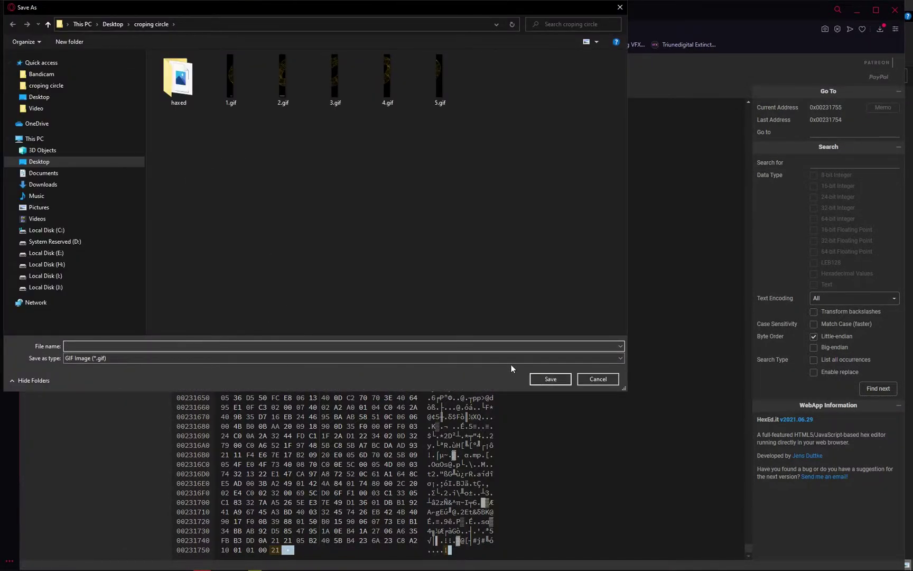
type("2")
double_click(179, 77)
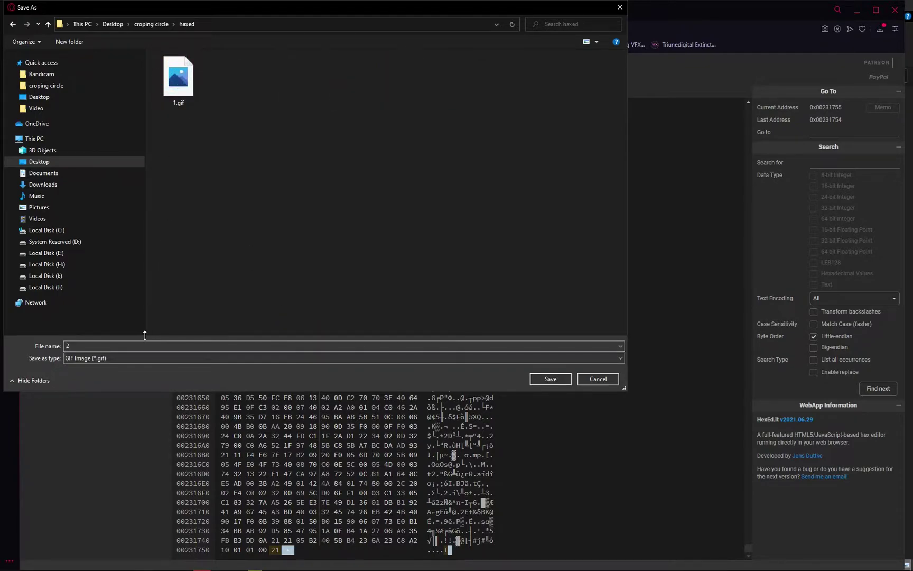
left_click(550, 379)
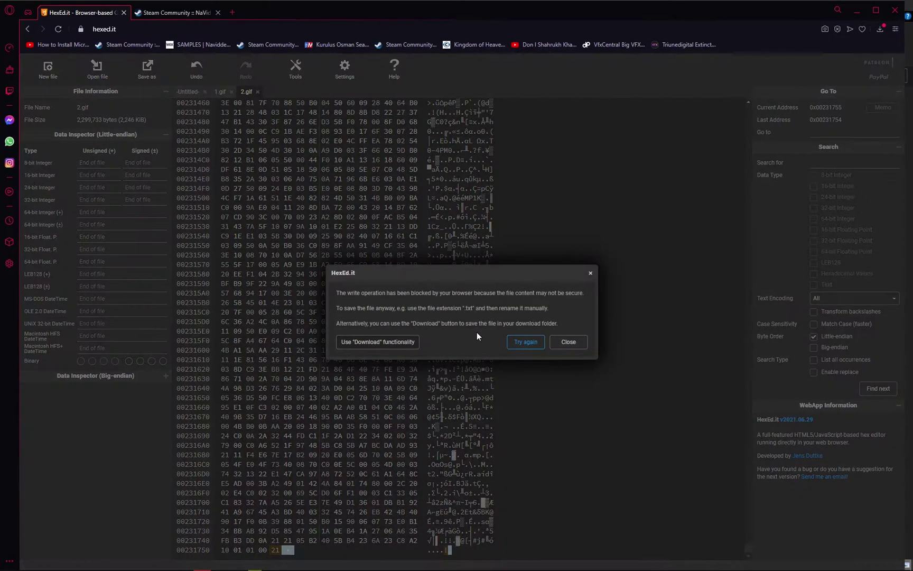
left_click(359, 344)
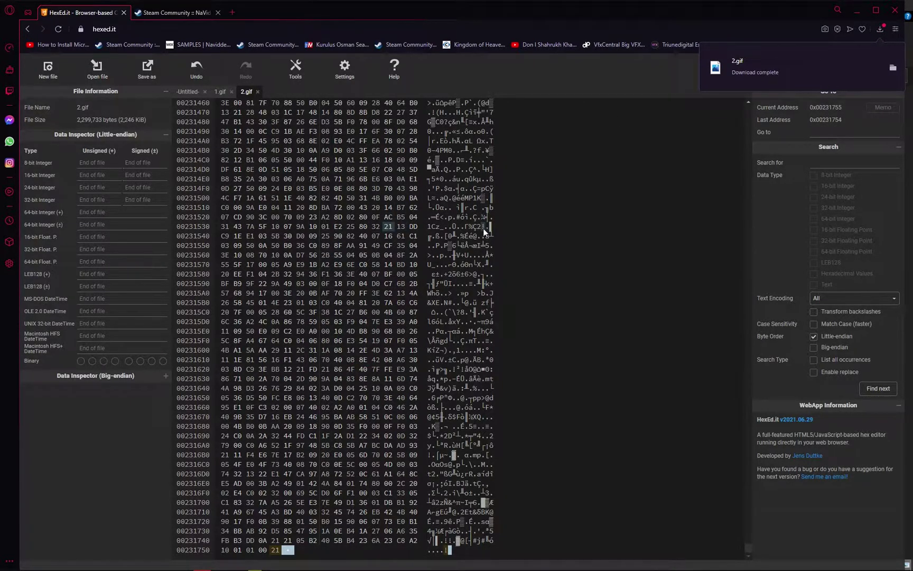
- Check the haxed folder contents in File Explorer and restore the window size
mouse_move(185, 568)
mouse_move(114, 564)
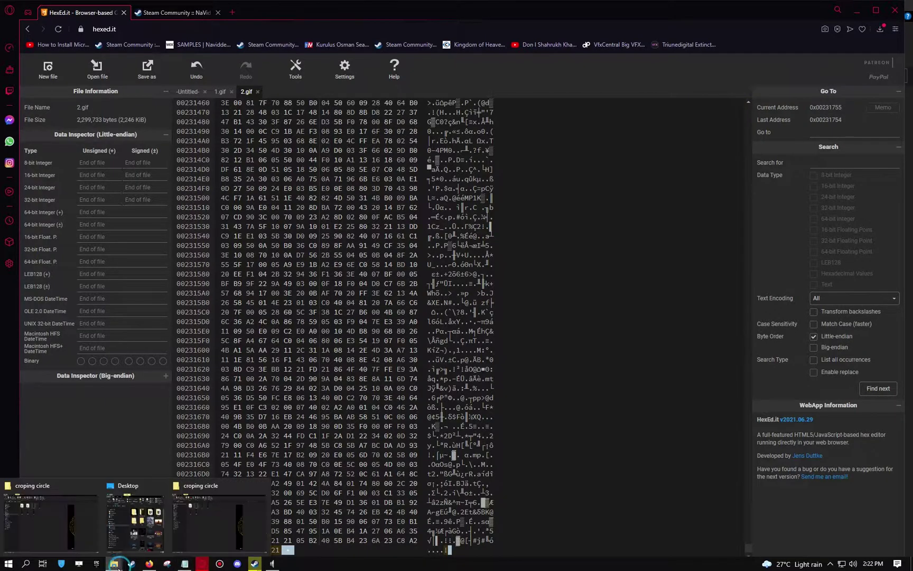
left_click(228, 522)
double_click(181, 136)
left_click(157, 111)
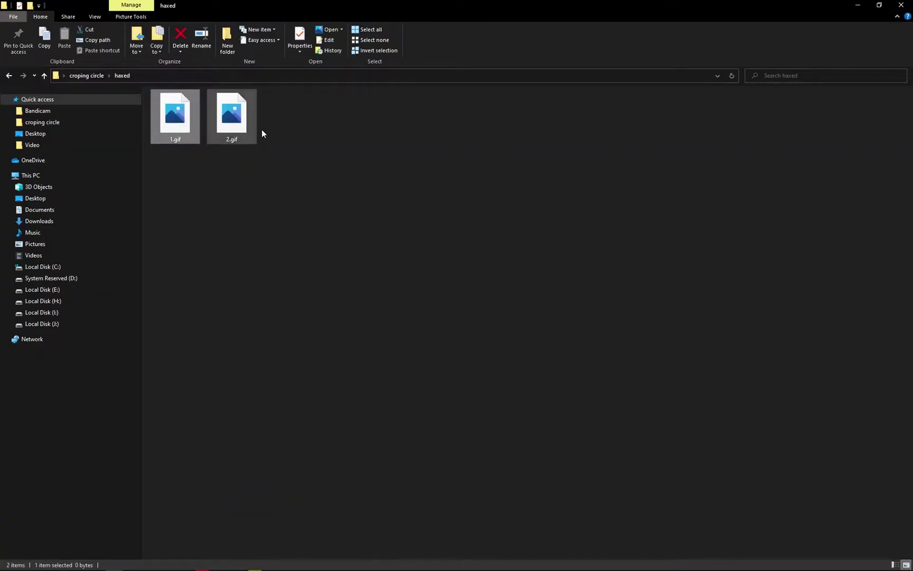
left_click(251, 174)
double_click(788, 6)
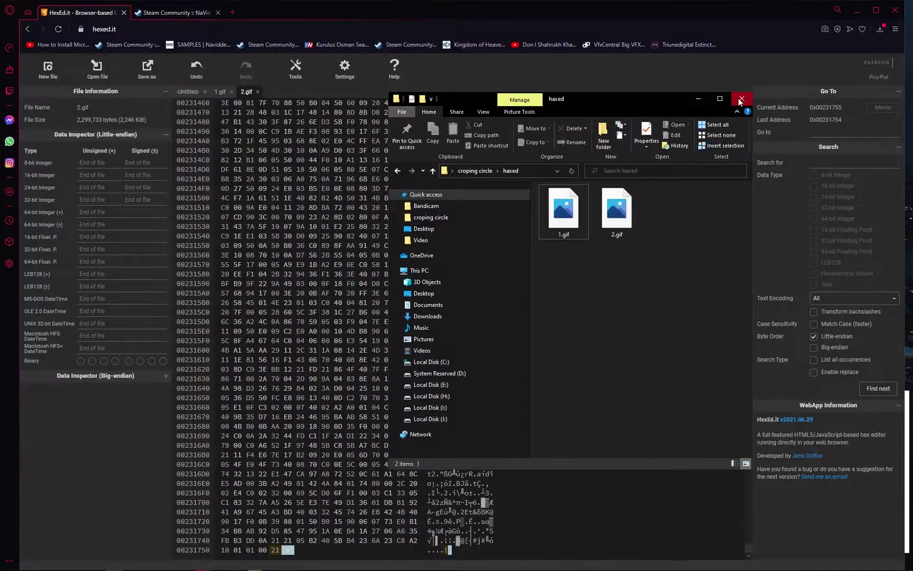
- Open the downloaded 2.gif's folder from the browser's recent downloads list
left_click(698, 100)
left_click(879, 30)
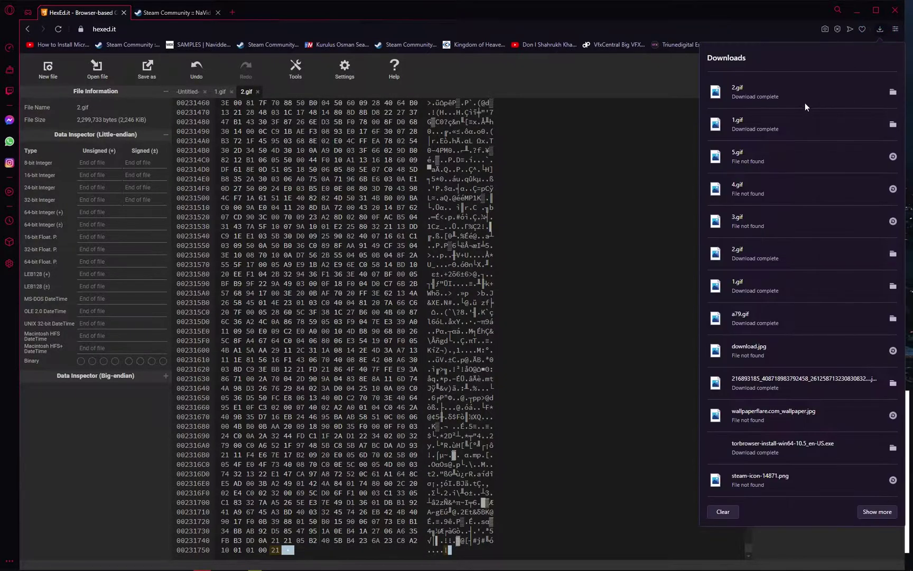
left_click(890, 92)
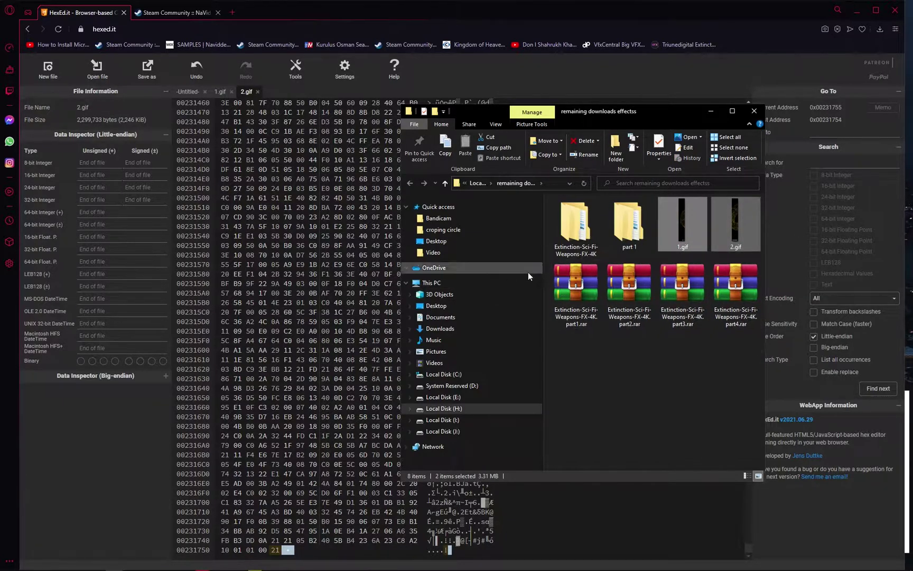
- Replace the old files in croping circle > haxed with the downloaded 1.gif and 2.gif
left_click(451, 229)
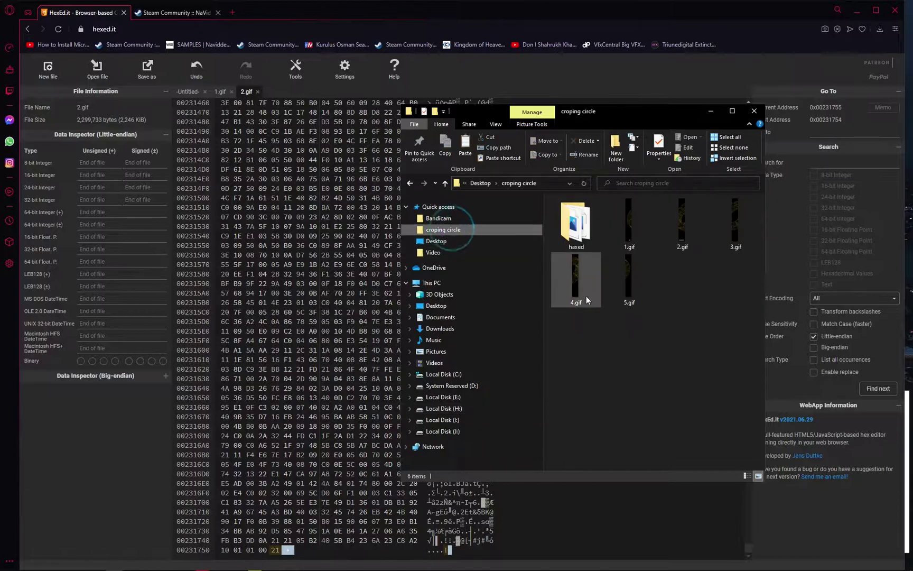
double_click(576, 222)
left_click(630, 235)
key("ctrl+a")
key("Delete")
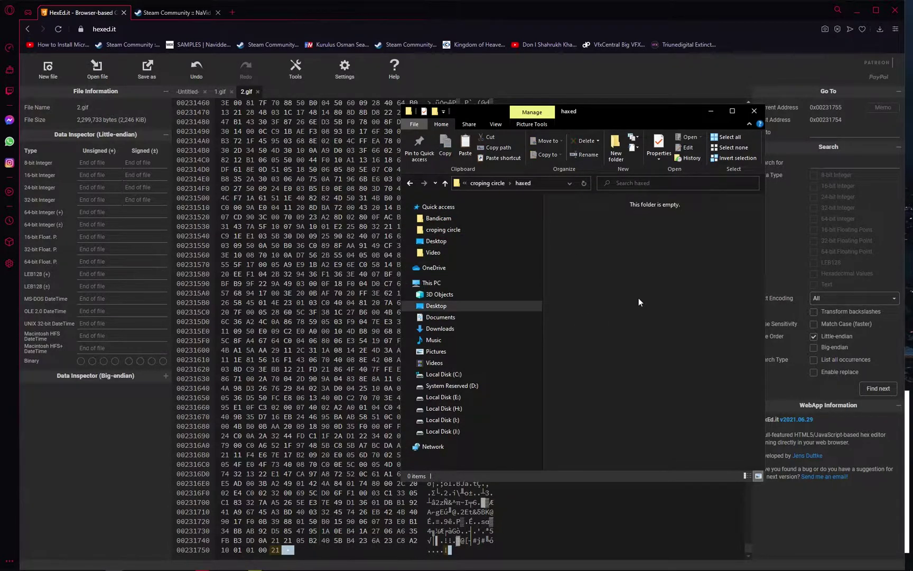
key("ctrl+z")
left_click(576, 234)
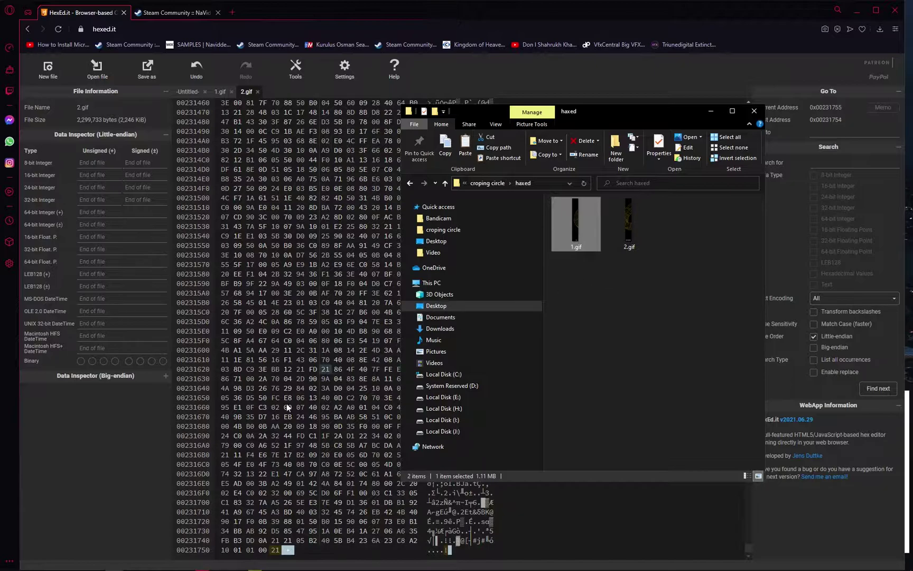
mouse_move(254, 565)
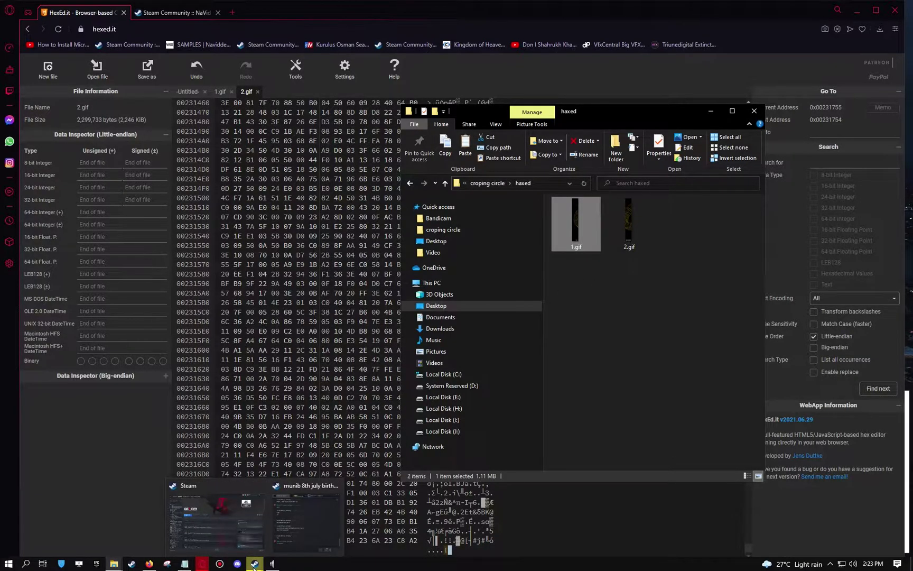
- Select the $('#ConsumerAppID') script line in Notepad, then minimize Notepad
left_click(185, 564)
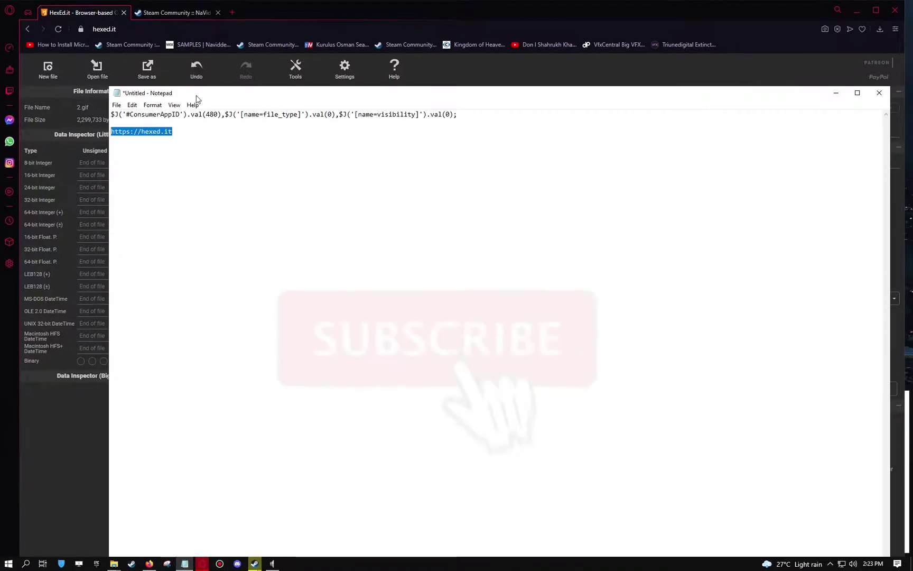
left_click_drag(465, 114, 111, 114)
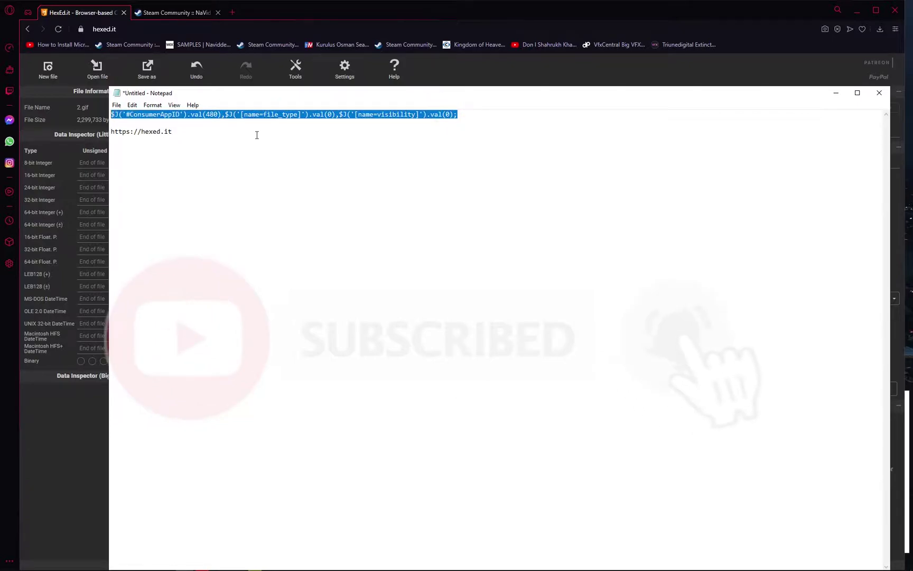
left_click_drag(776, 99, 667, 98)
left_click(729, 91)
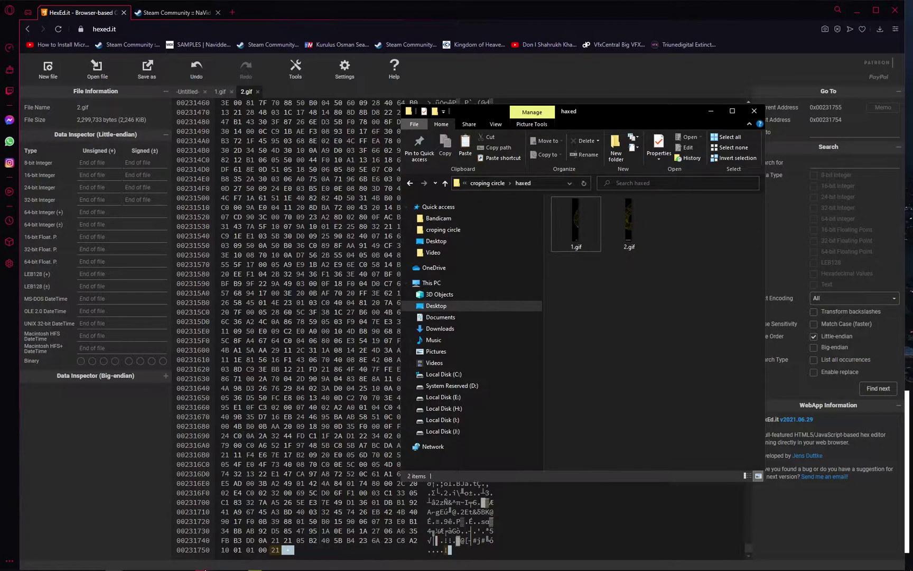
mouse_move(183, 566)
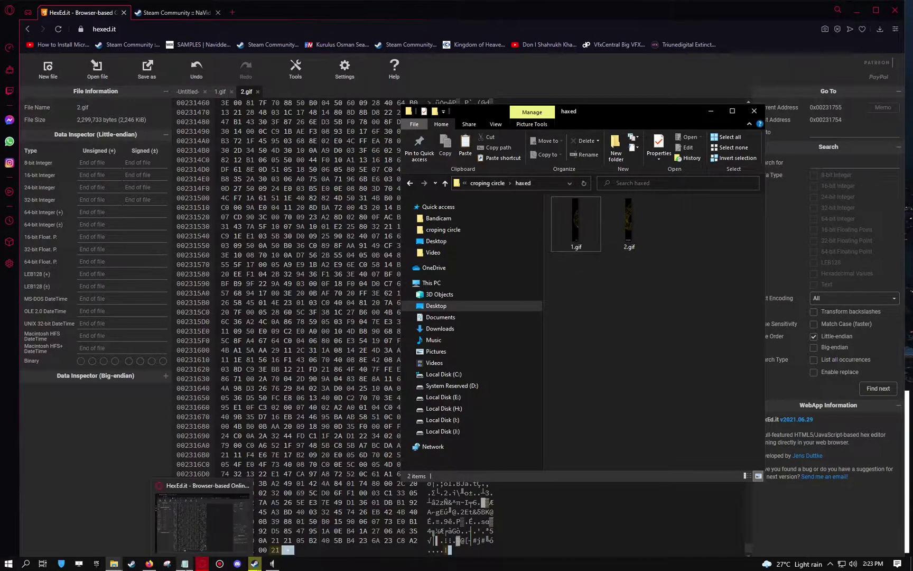
left_click(196, 526)
- Go to the Steam Community profile tab and open its Artwork section
left_click(202, 564)
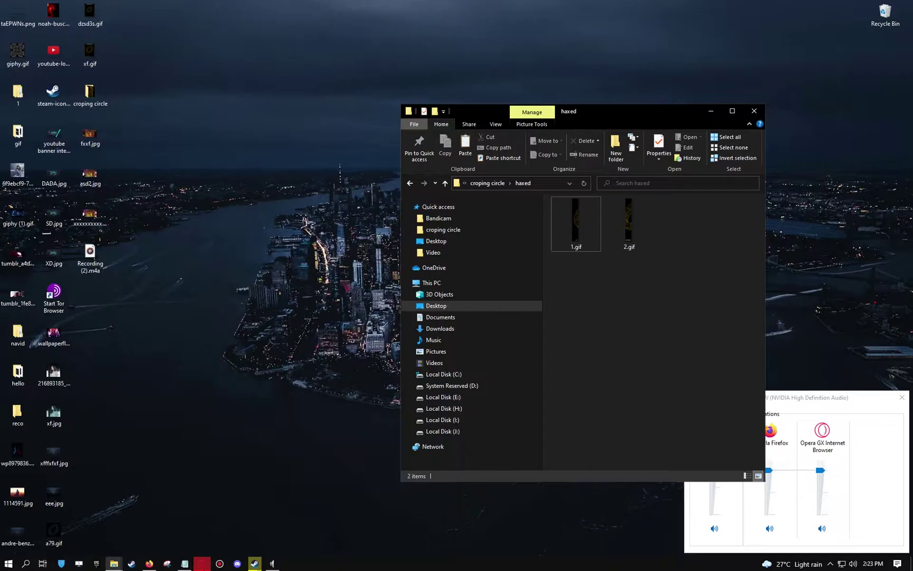
left_click(202, 564)
left_click(174, 12)
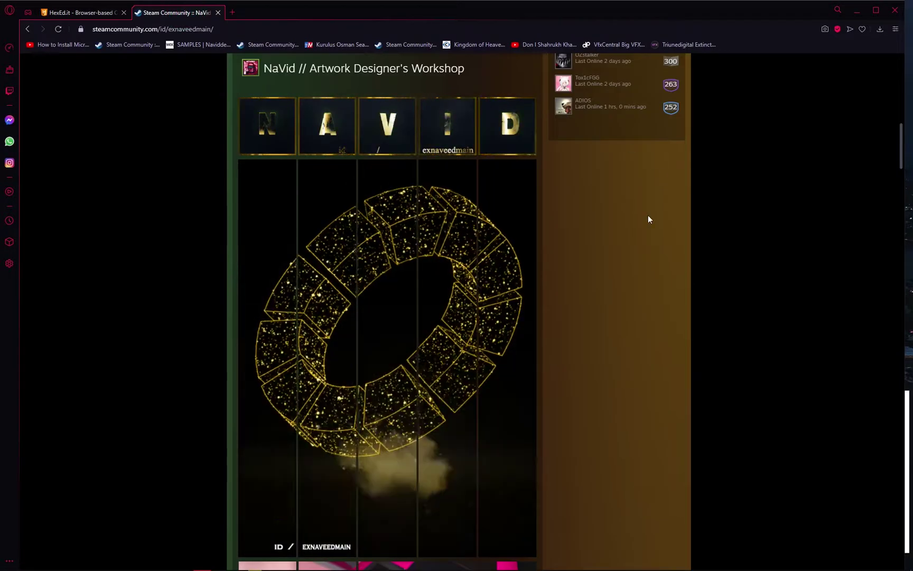
scroll(648, 216, "up", 10)
scroll(621, 303, "down", 5)
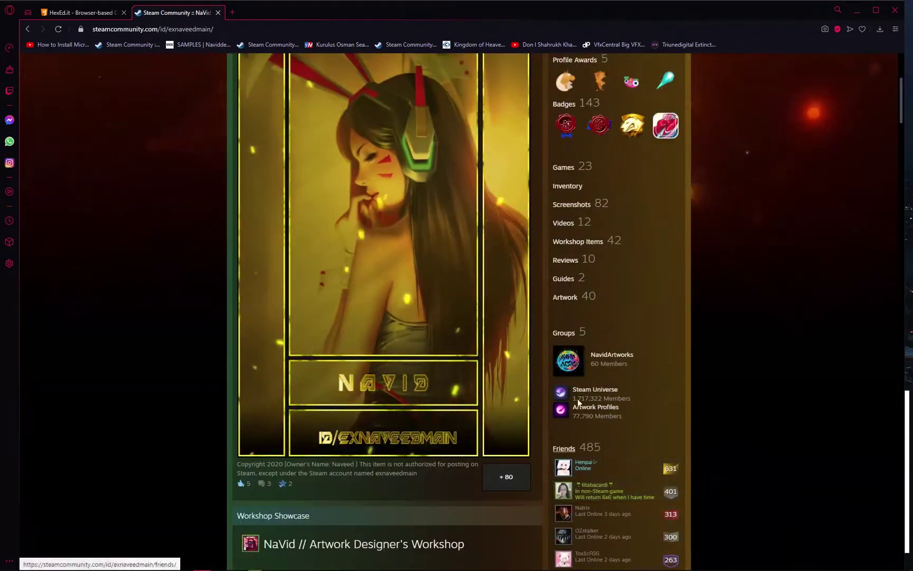
left_click(571, 297)
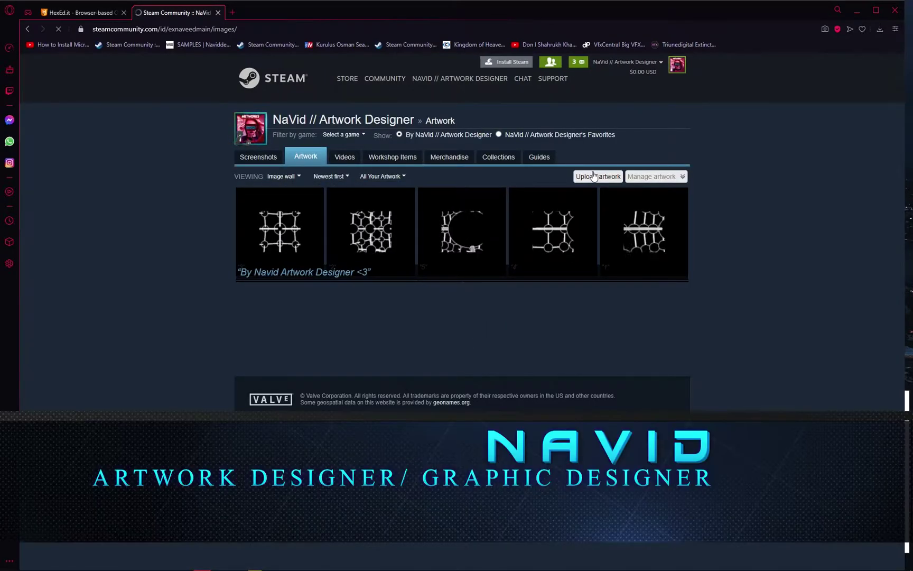
- Start a new artwork upload not tied to any game, titled 1x
left_click(594, 176)
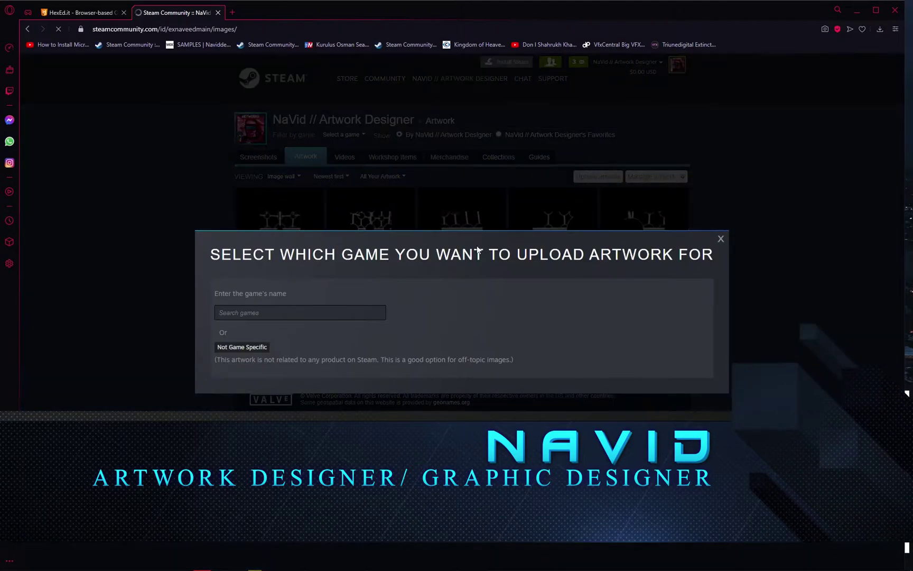
left_click(266, 343)
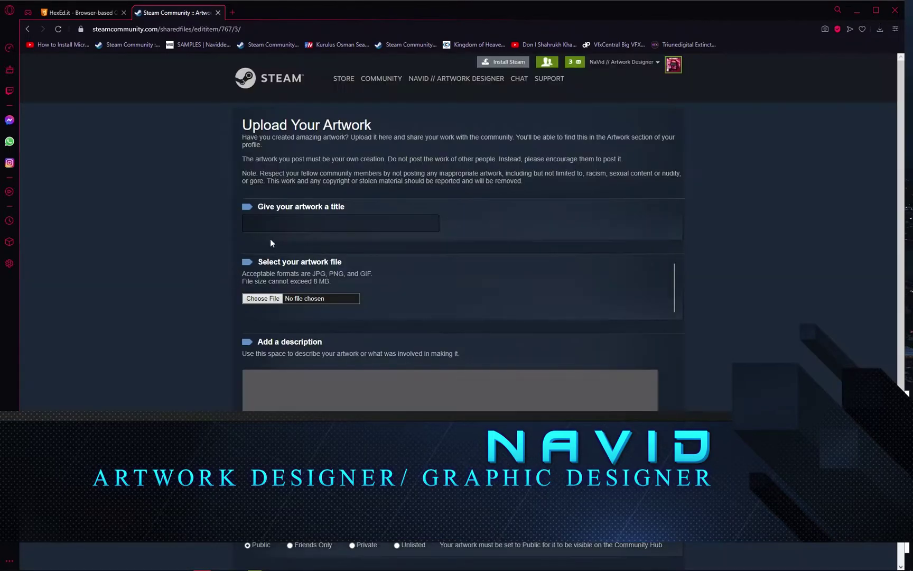
left_click(282, 224)
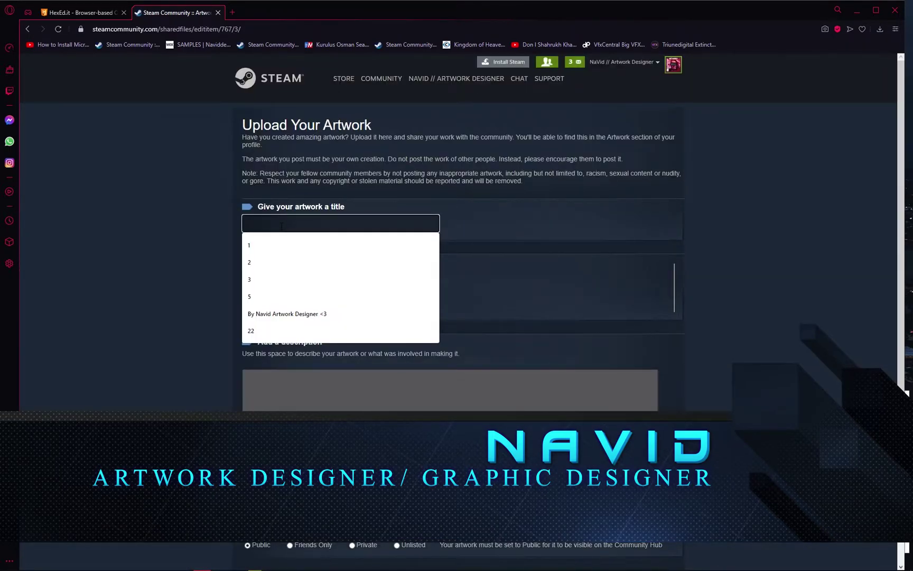
type("1")
left_click(365, 245)
left_click(323, 219)
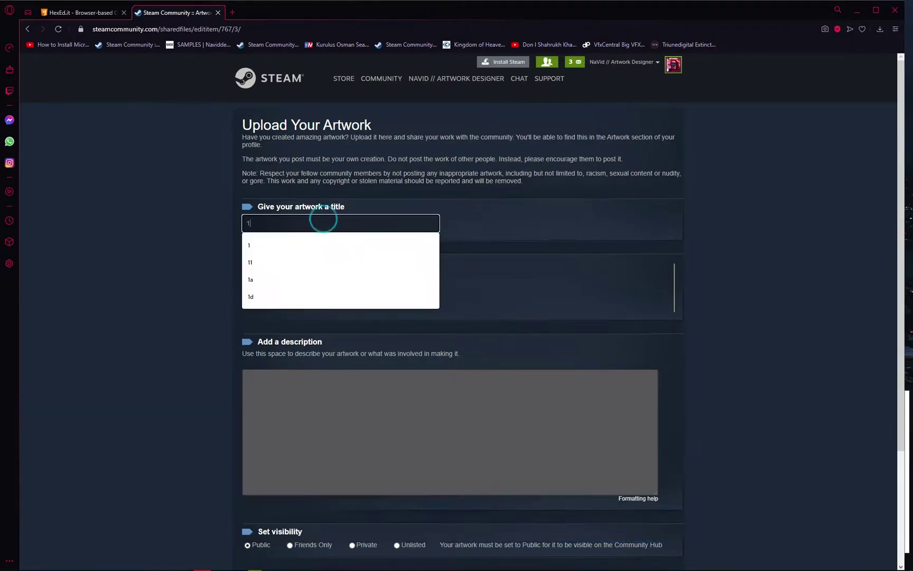
type("x")
- Attach 1.gif from the haxed folder as the artwork file
left_click(261, 299)
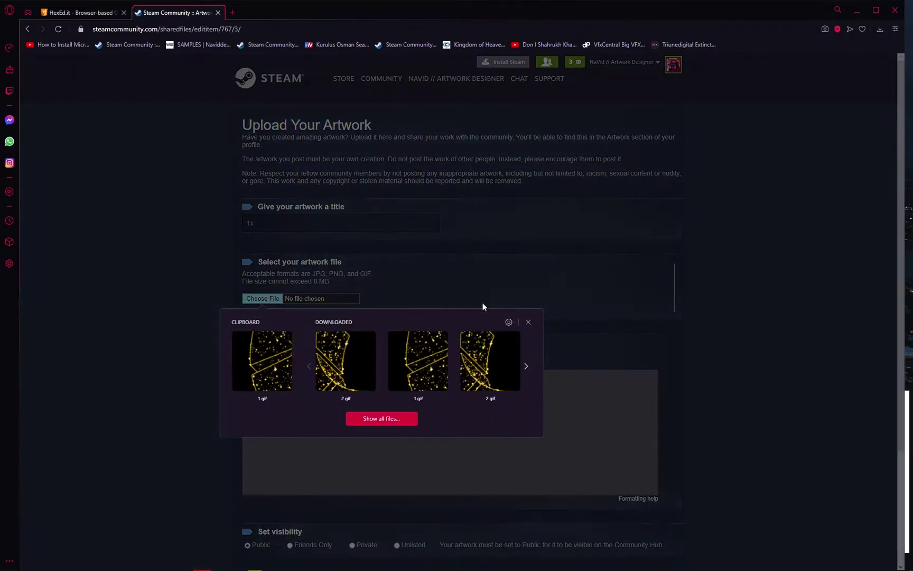
left_click(384, 420)
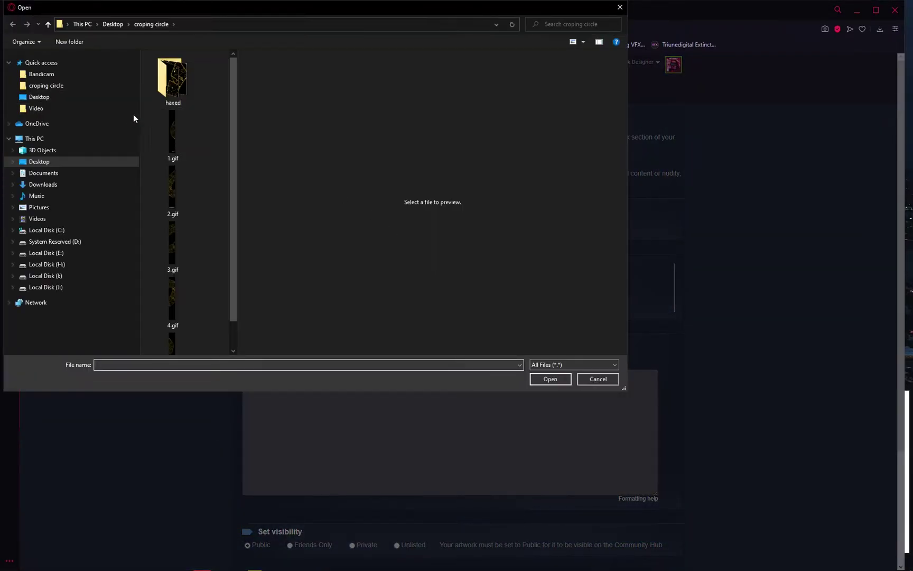
double_click(179, 84)
left_click(178, 85)
left_click(548, 378)
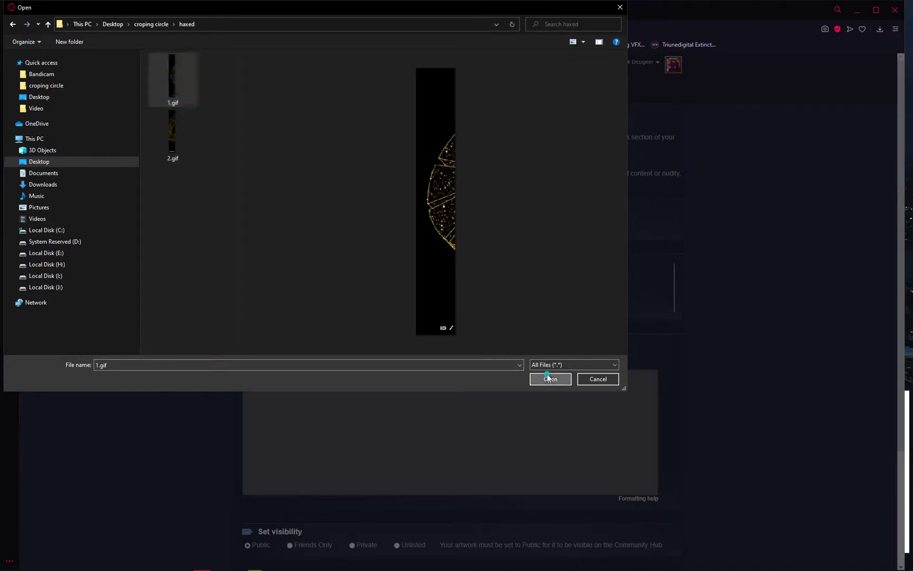
scroll(508, 343, "down", 10)
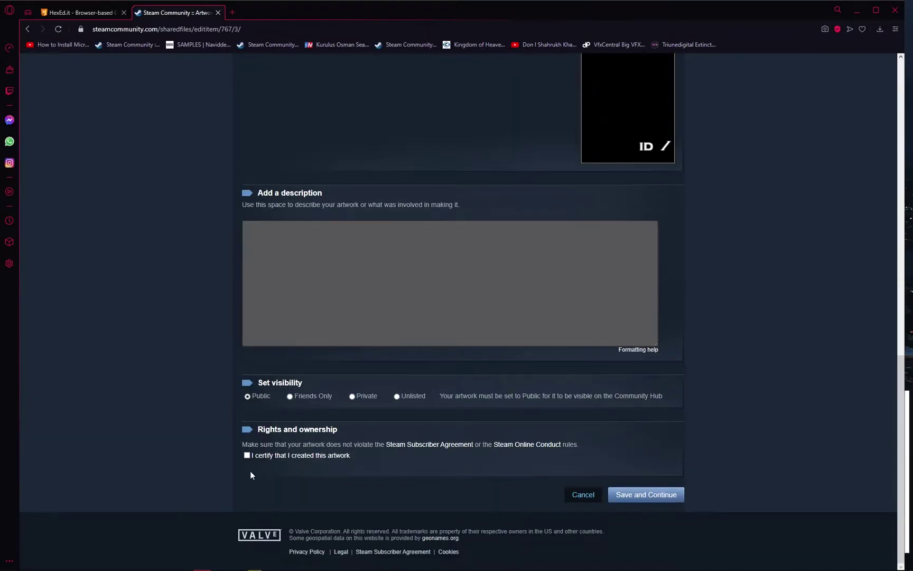
- Tick the self-made artwork certification and open the browser's developer console
left_click(247, 455)
right_click(805, 184)
left_click(771, 353)
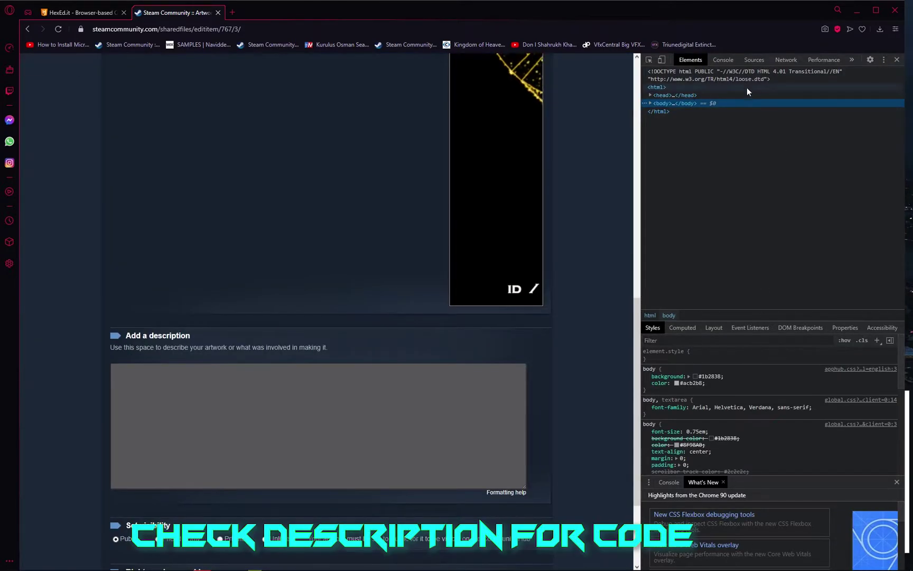
left_click(723, 60)
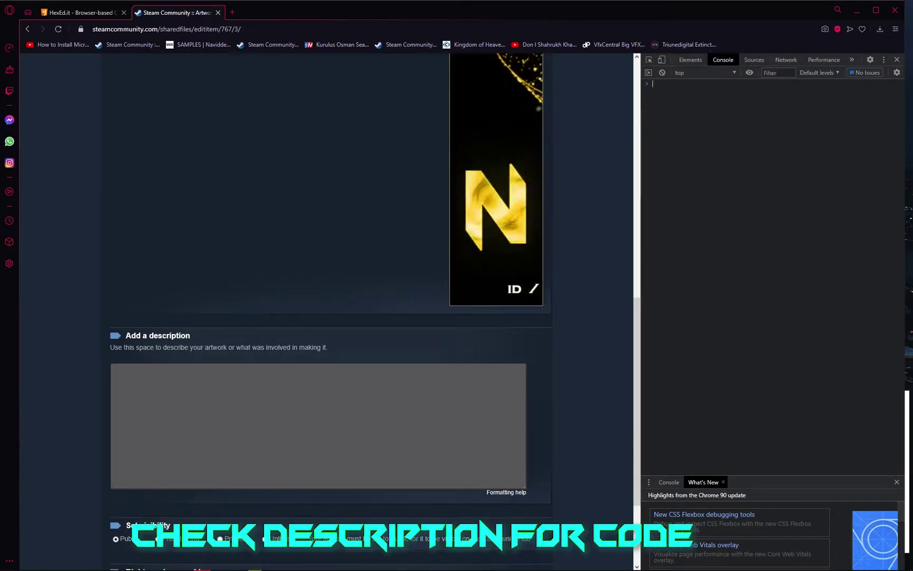
- Copy the $('#ConsumerAppID') line from Notepad and run it, setting app ID 480, file type 0
left_click(178, 564)
key("ctrl+c")
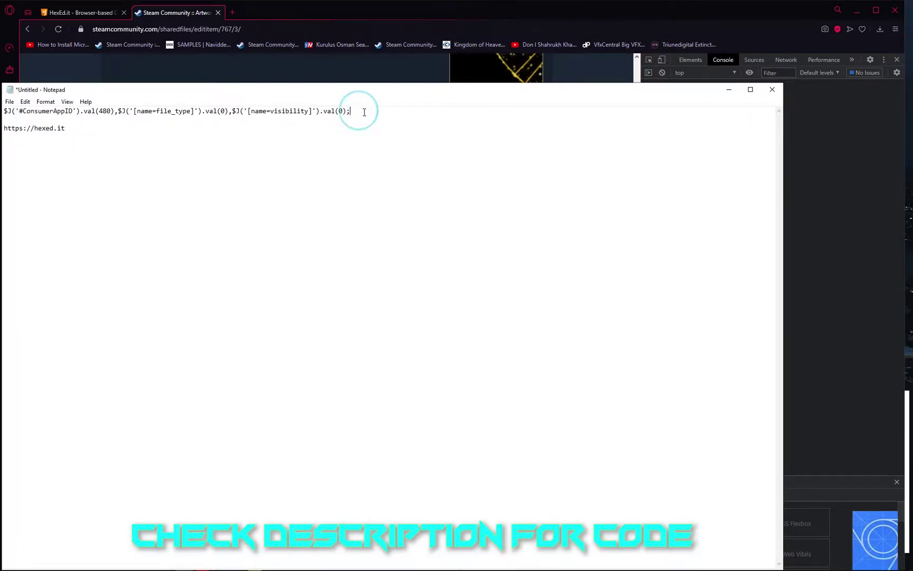
left_click(856, 99)
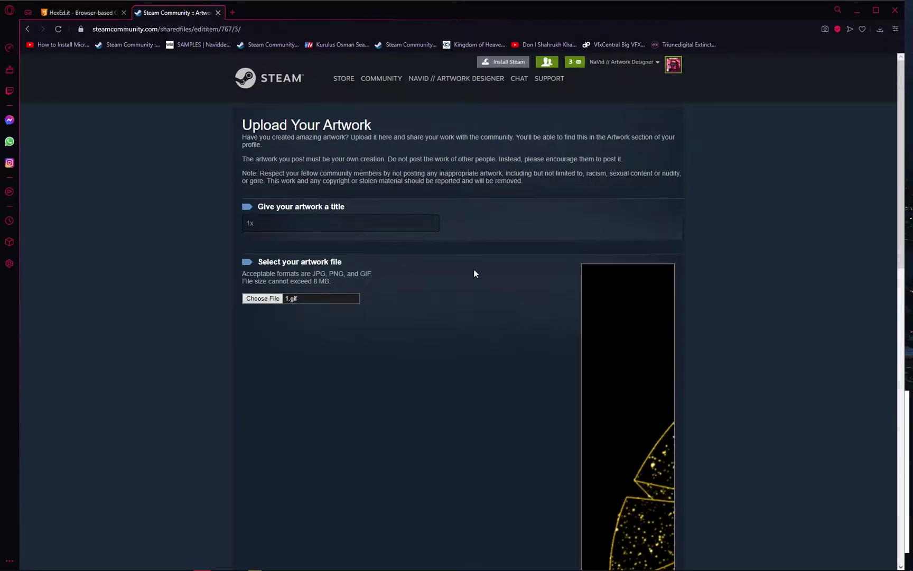
- Publish artwork 1x with Save and Continue at the bottom of the form
scroll(531, 351, "down", 2)
scroll(507, 364, "down", 10)
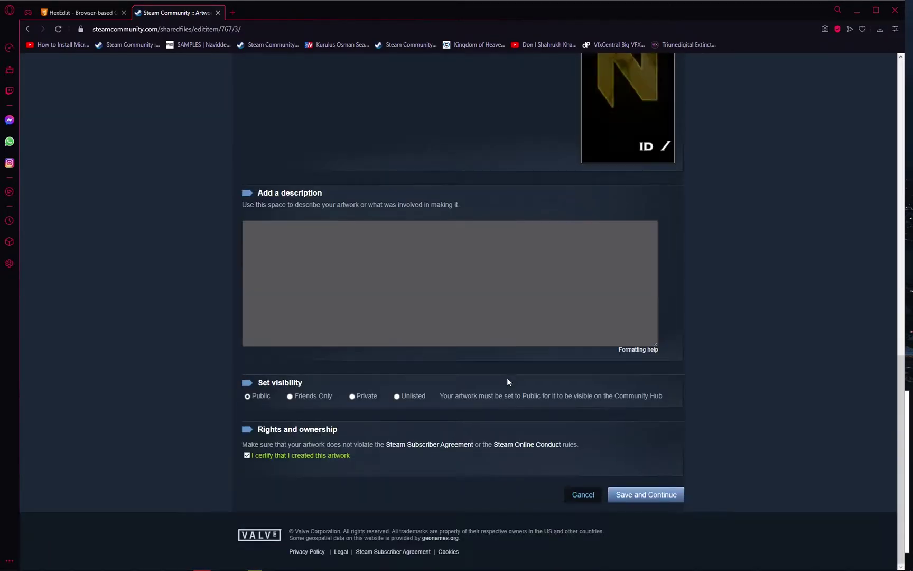
left_click(625, 496)
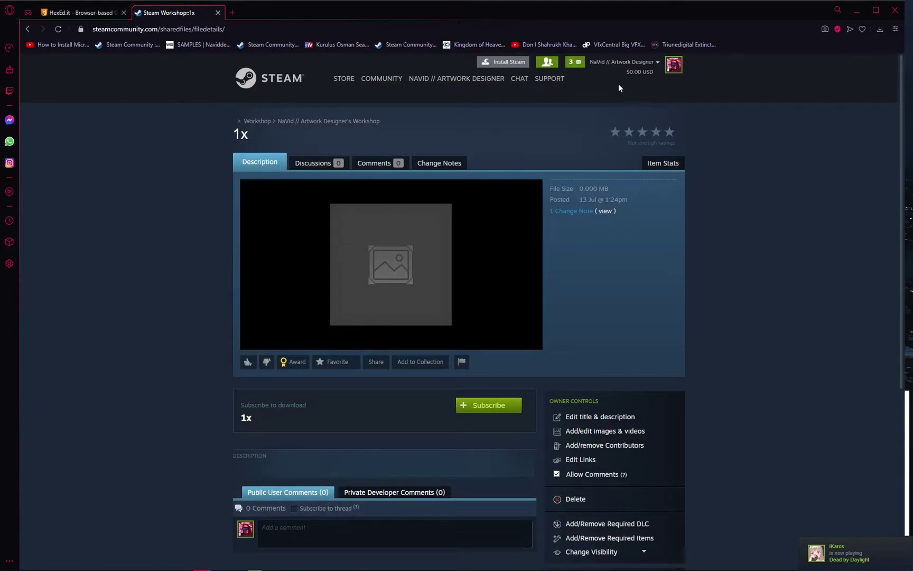
- From the profile's Edit Profile page, open Featured Showcase settings and browse to the gold-ring Workshop Showcase
left_click(666, 66)
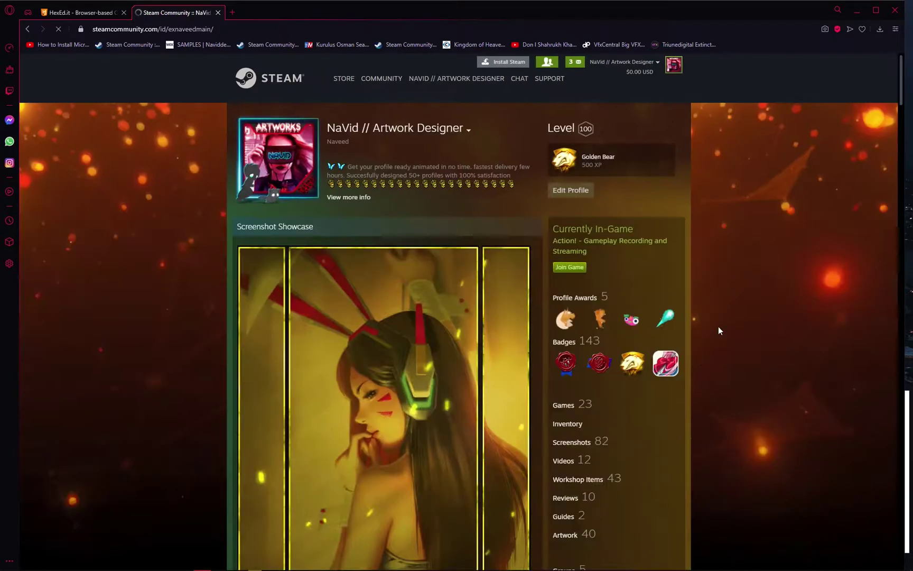
left_click(571, 190)
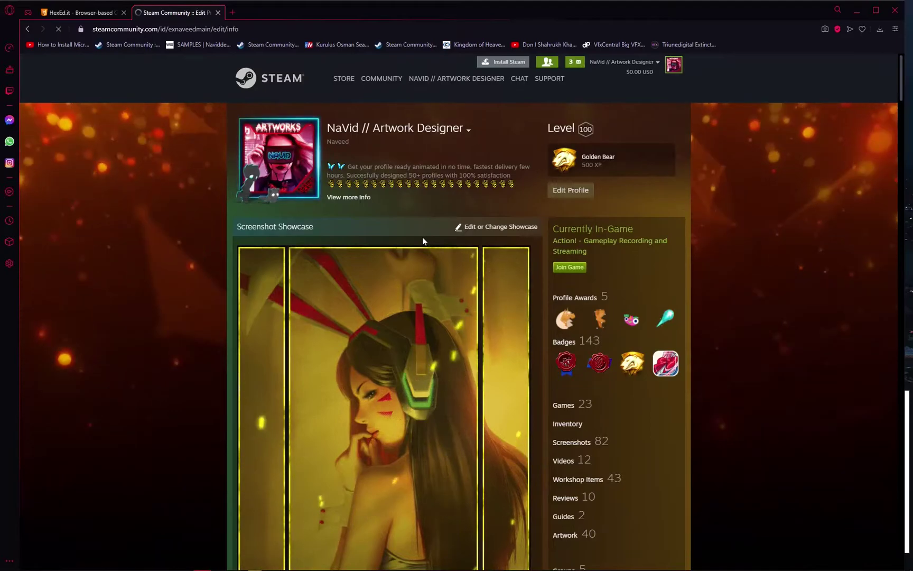
left_click(254, 312)
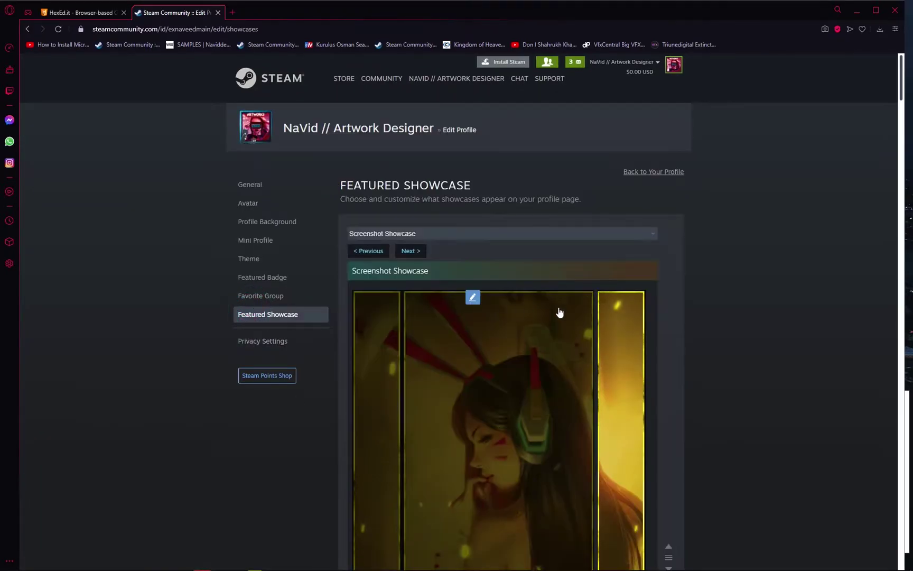
scroll(559, 312, "down", 15)
scroll(450, 322, "up", 10)
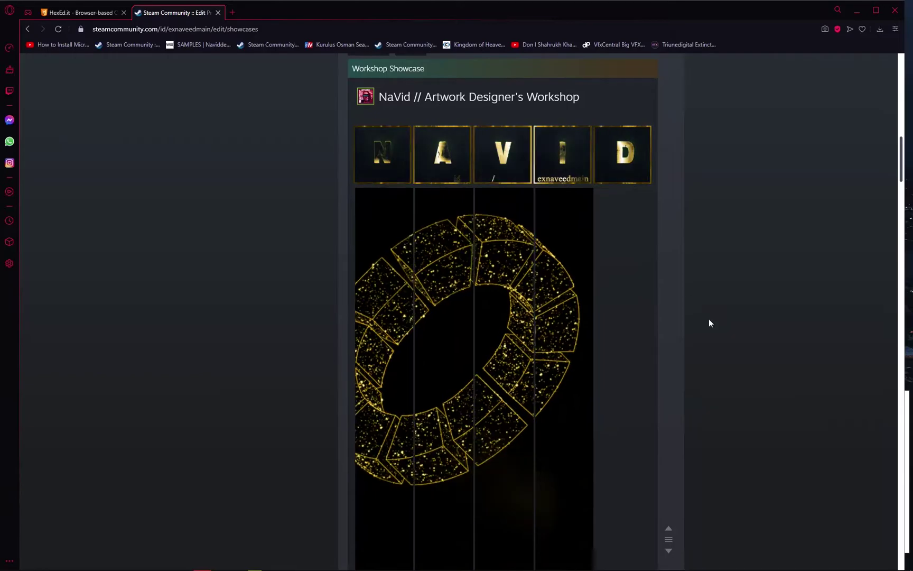
scroll(677, 338, "down", 5)
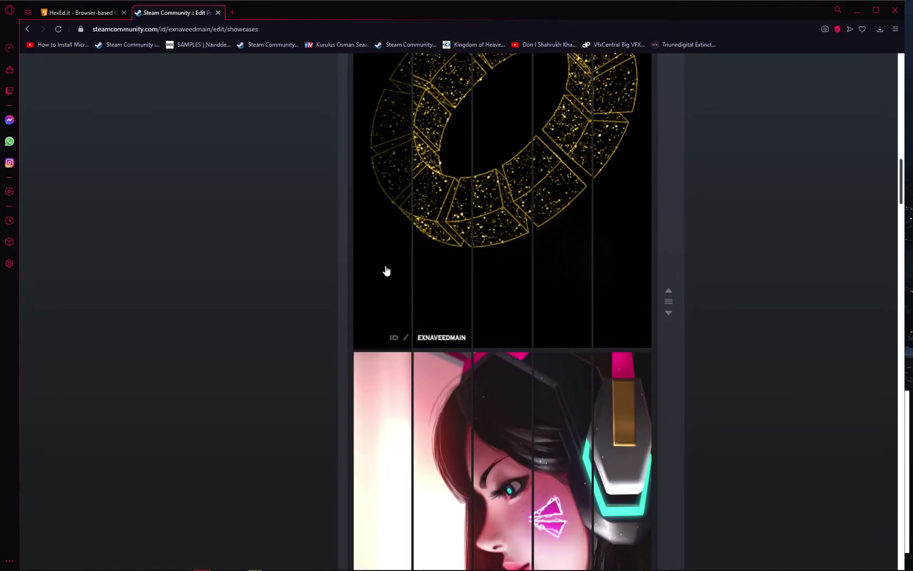
scroll(687, 412, "down", 10)
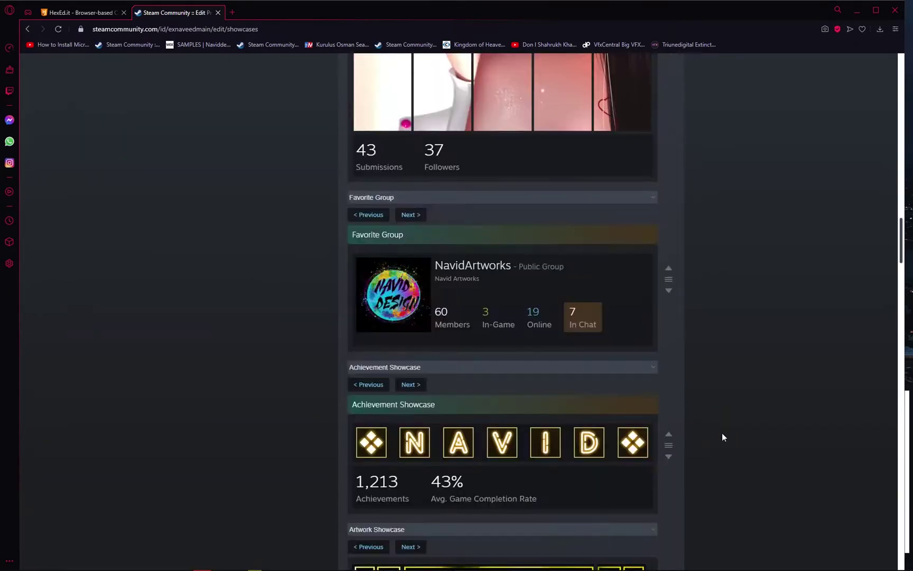
scroll(719, 444, "down", 15)
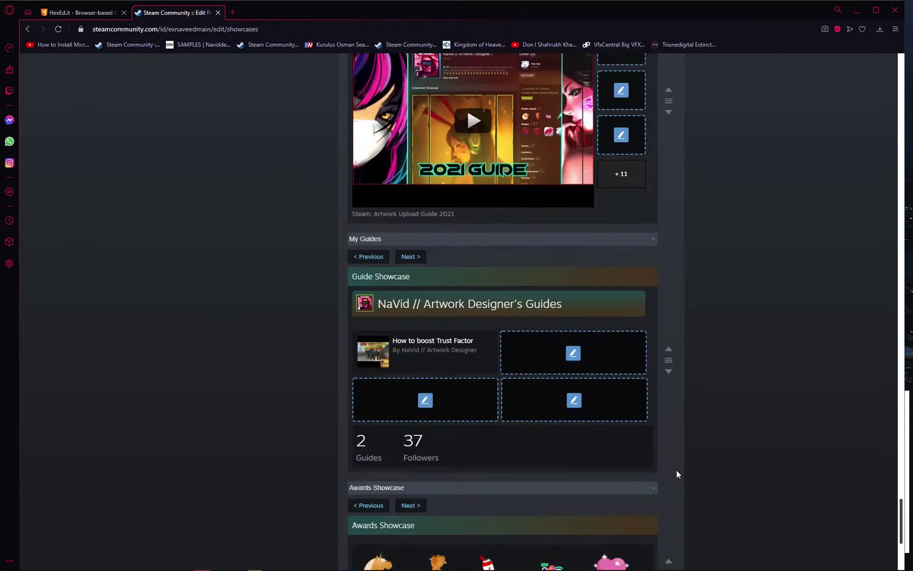
scroll(677, 474, "down", 5)
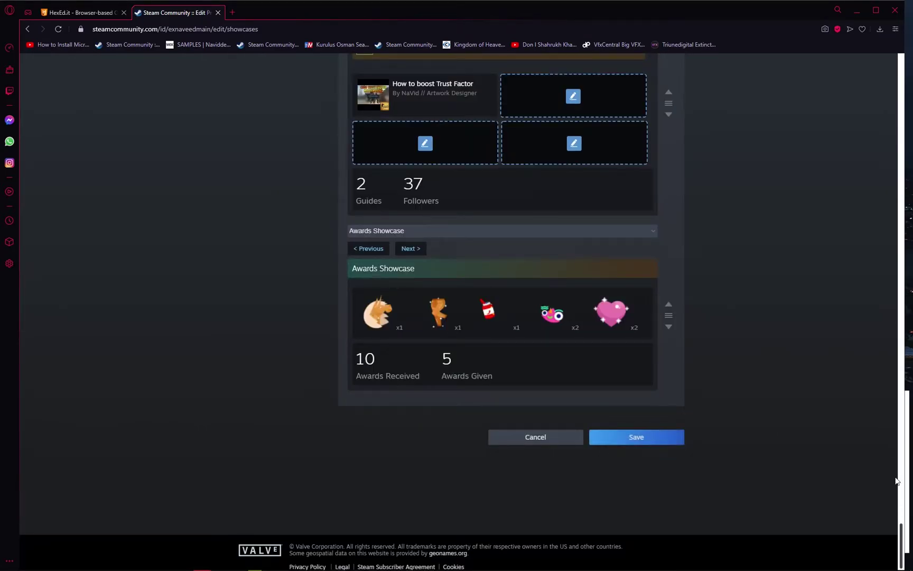
left_click_drag(898, 545, 850, 69)
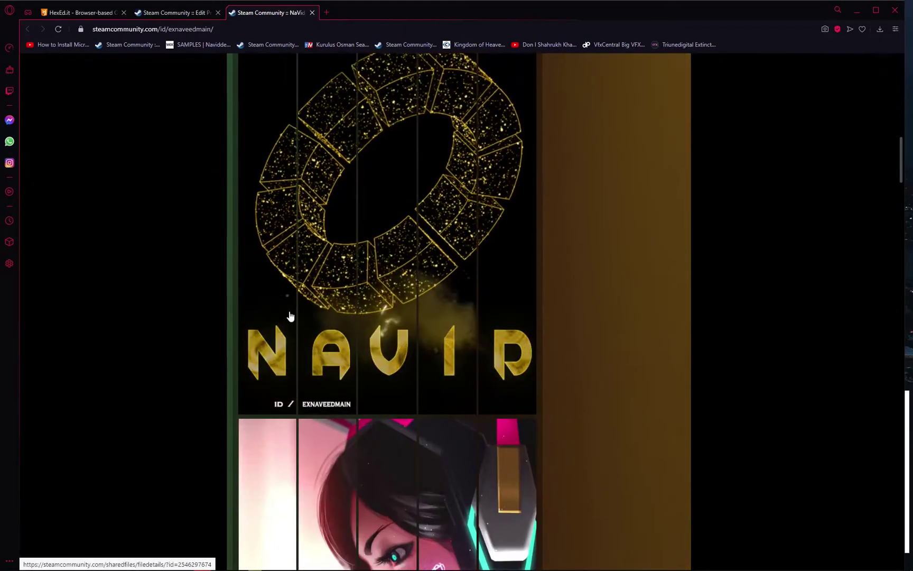
- Browse the profile showcases, then open NavidArtworks from the Favorite Group showcase
scroll(306, 486, "up", 2)
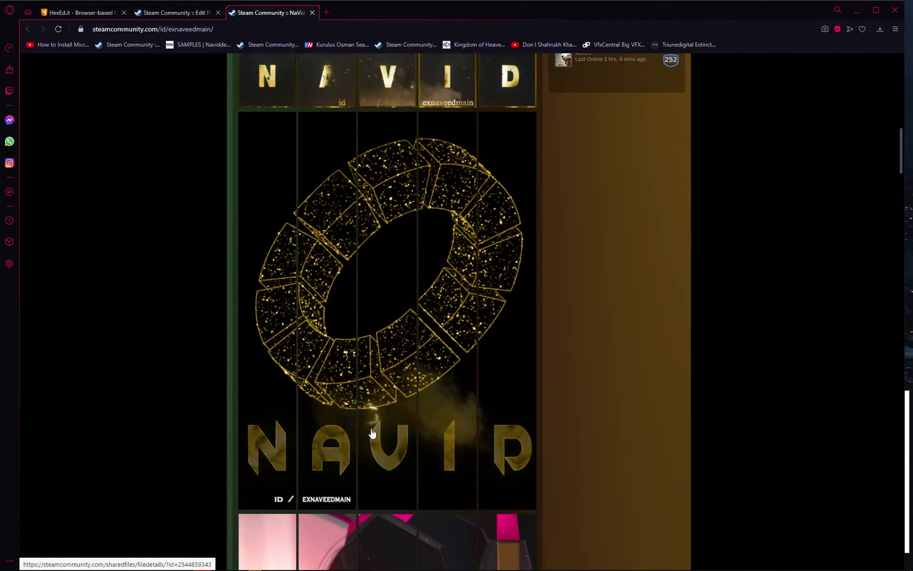
scroll(354, 393, "up", 4)
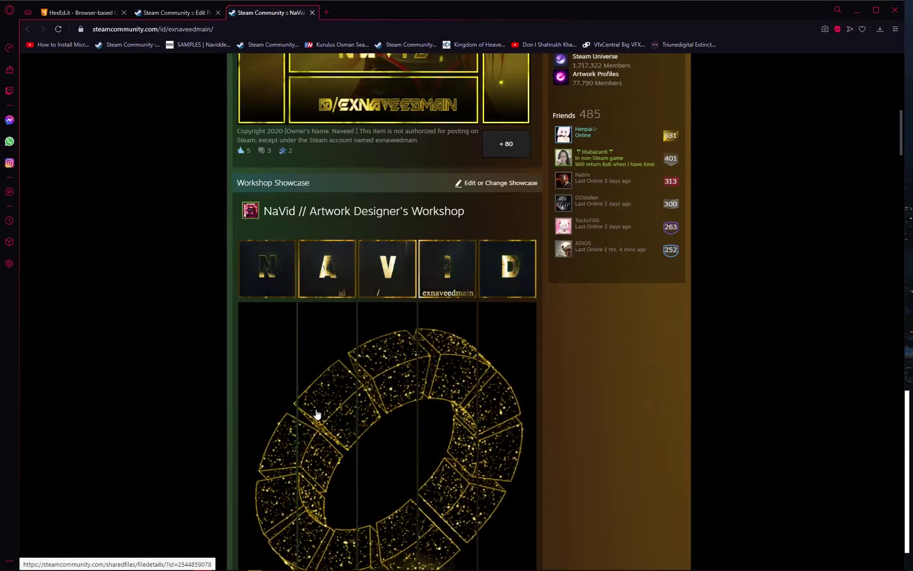
scroll(343, 428, "down", 5)
scroll(407, 431, "up", 4)
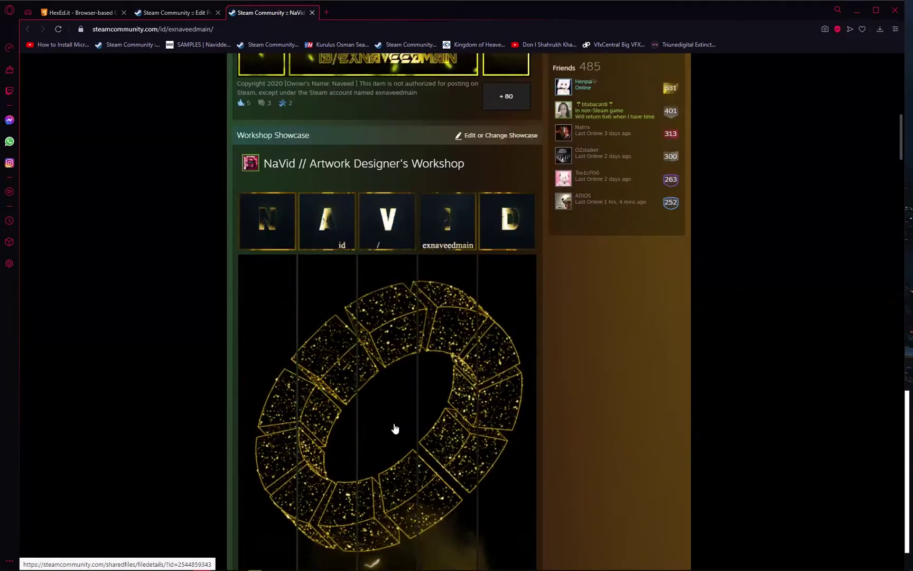
scroll(395, 428, "up", 1)
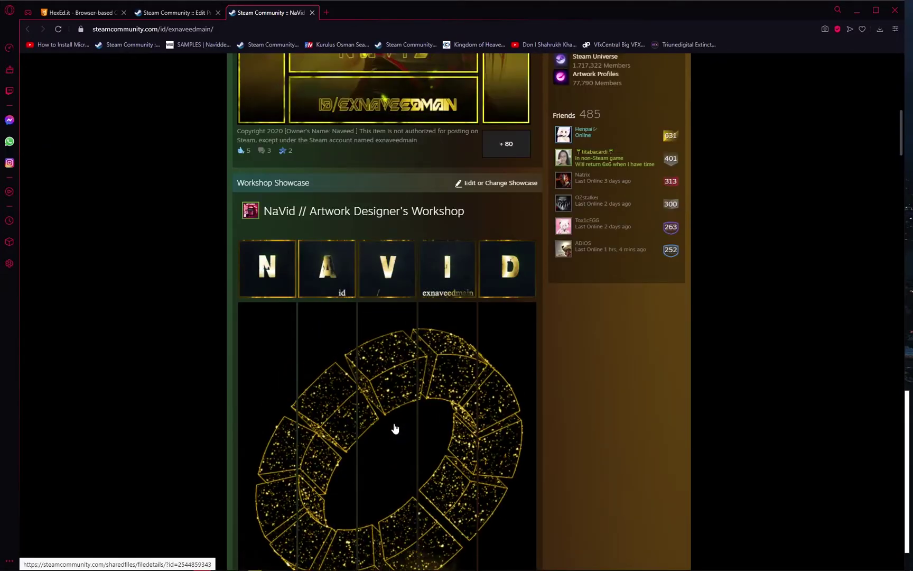
scroll(395, 428, "up", 8)
scroll(394, 428, "up", 4)
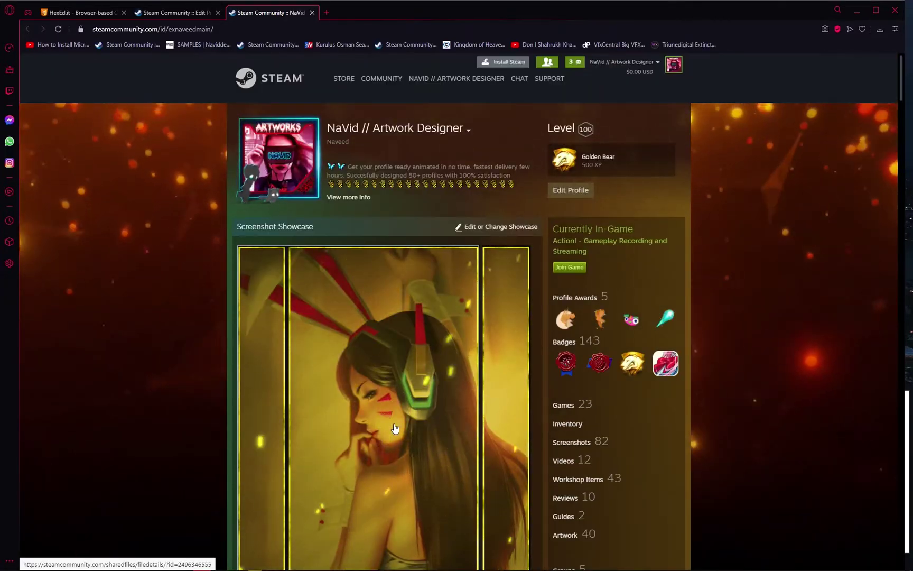
scroll(394, 428, "down", 3)
scroll(394, 428, "up", 3)
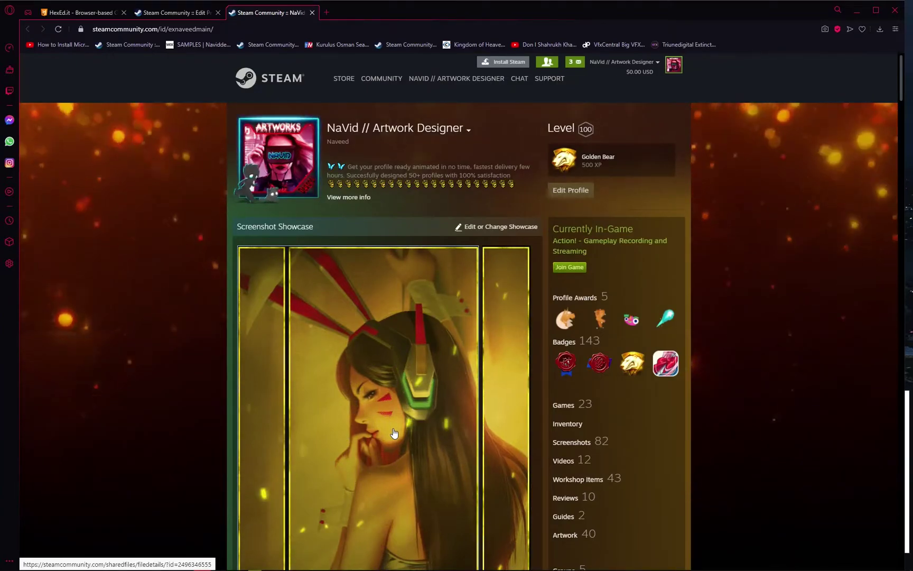
scroll(336, 265, "down", 8)
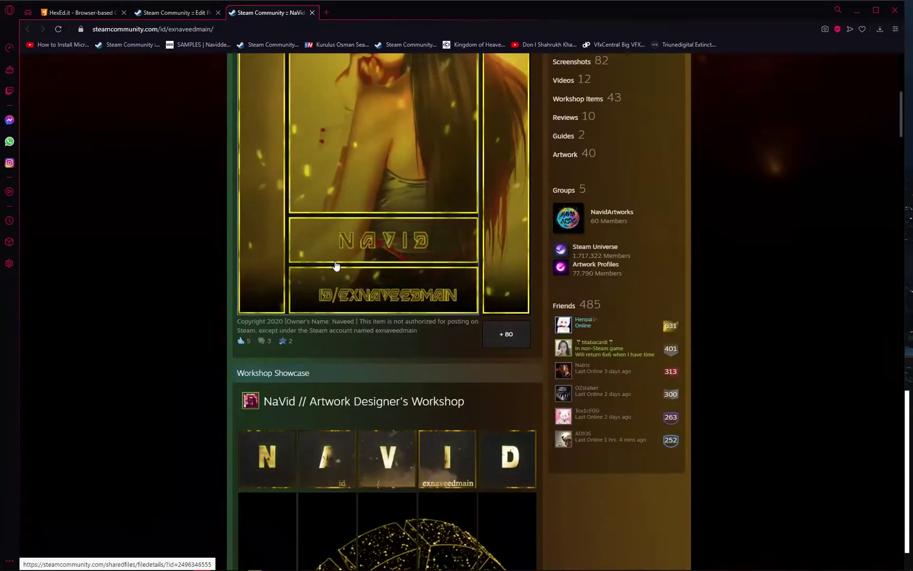
scroll(336, 265, "down", 20)
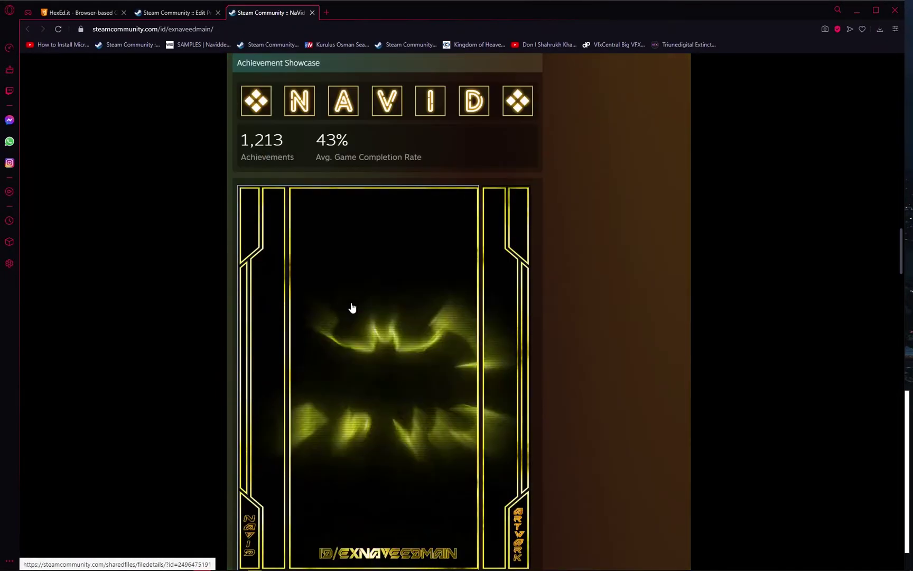
scroll(353, 307, "down", 2)
scroll(352, 308, "up", 15)
scroll(352, 308, "down", 7)
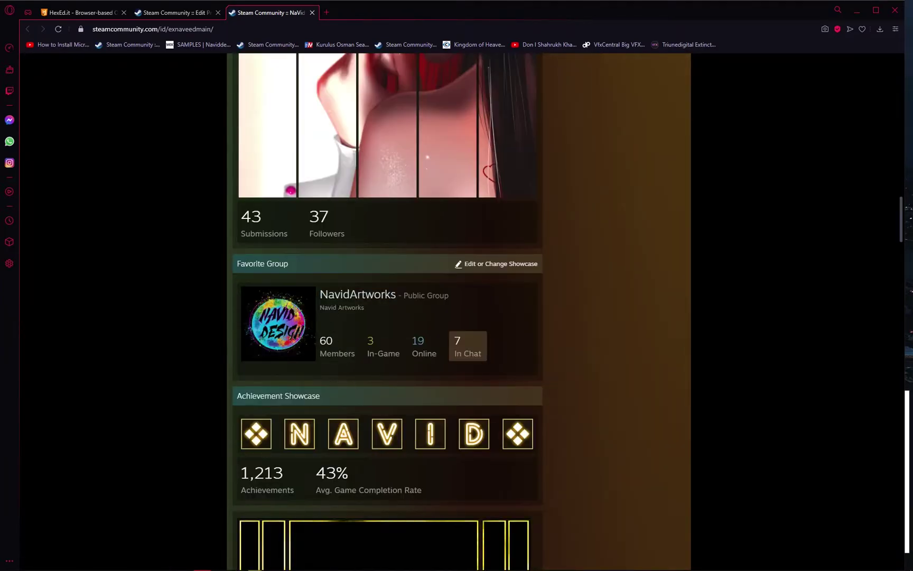
left_click(340, 296)
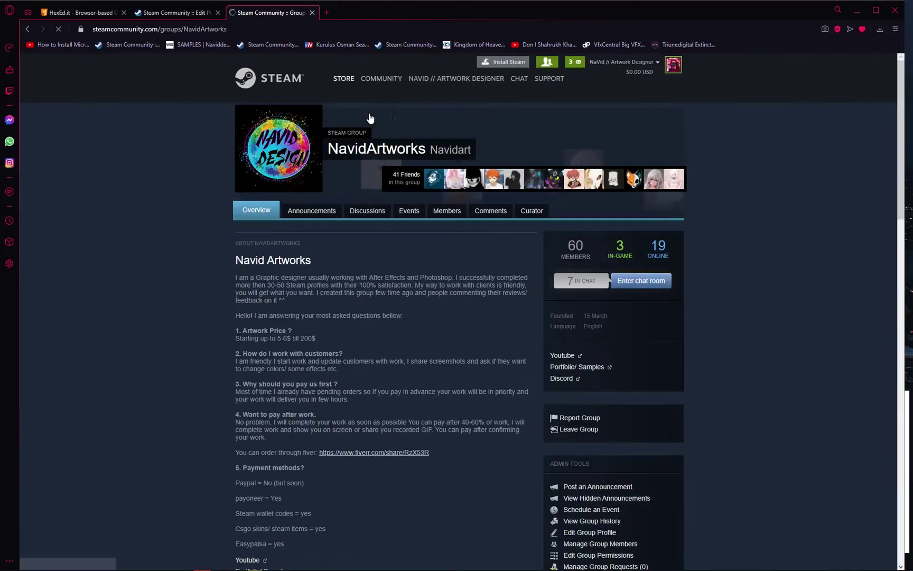
- Follow the NavidArtworks group's Portfolio/ Samples link and continue past the leaving-Steam notice
scroll(359, 257, "down", 7)
scroll(318, 248, "up", 5)
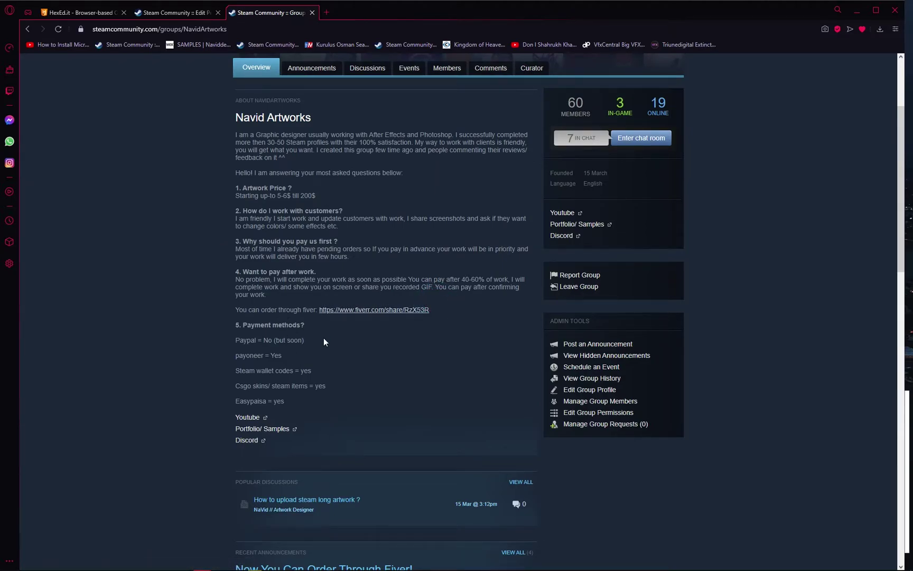
left_click_drag(221, 306, 216, 131)
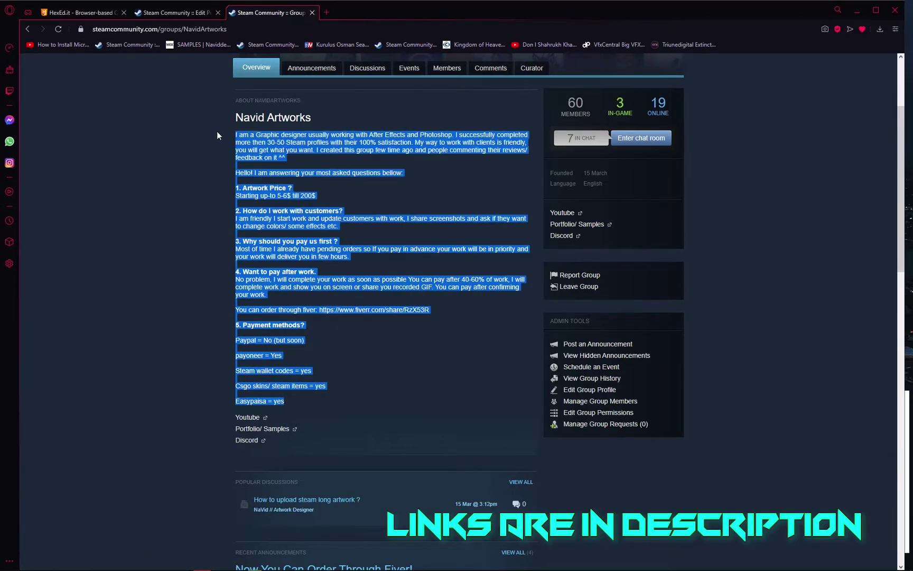
left_click(255, 168)
left_click(276, 431)
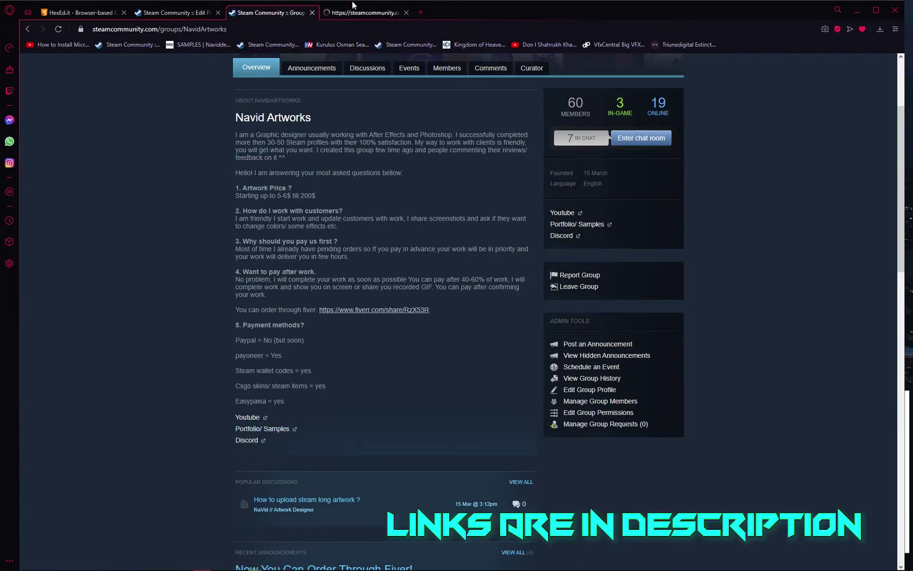
left_click(500, 300)
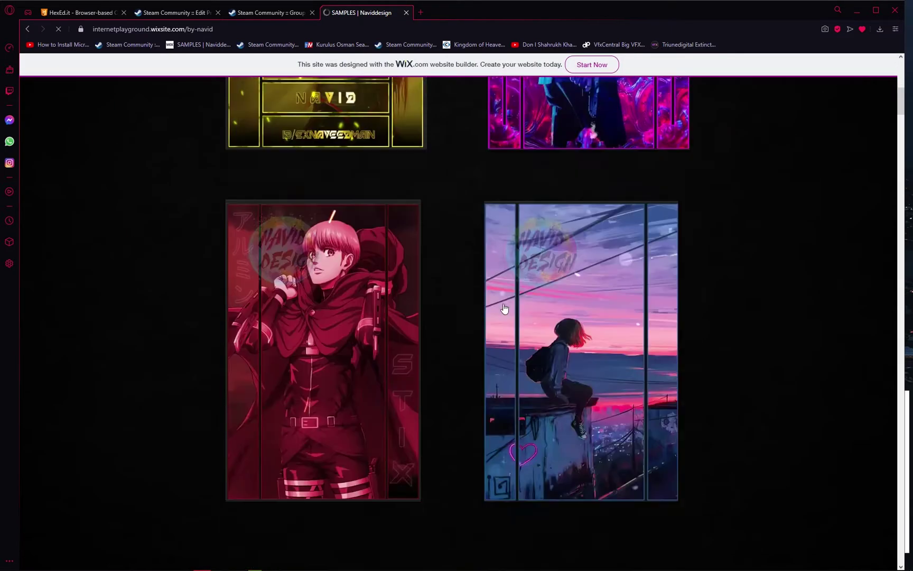
scroll(505, 308, "down", 15)
- Scroll through the Navid Design SAMPLES gallery of ACE, ALIEN, SHELDONATOR and MADNESS artworks
scroll(483, 322, "up", 5)
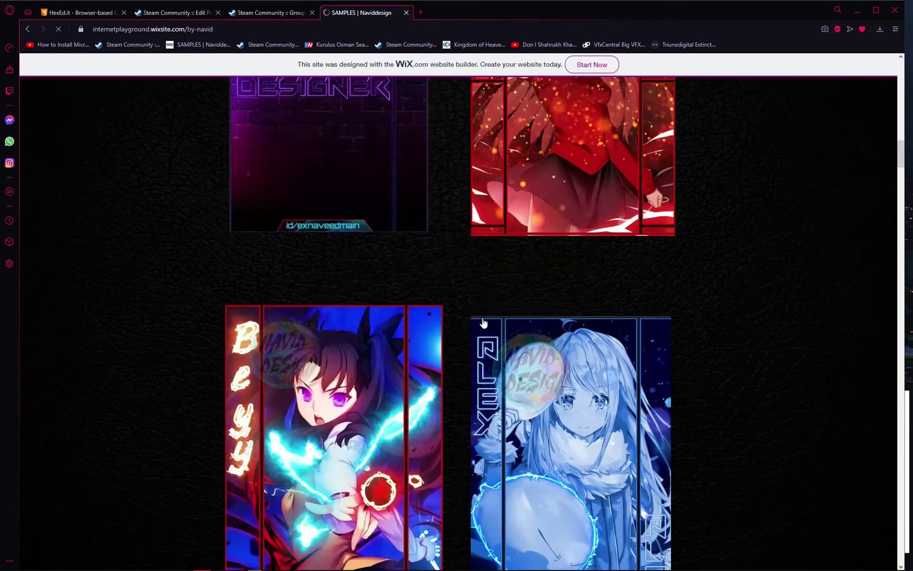
scroll(479, 317, "up", 15)
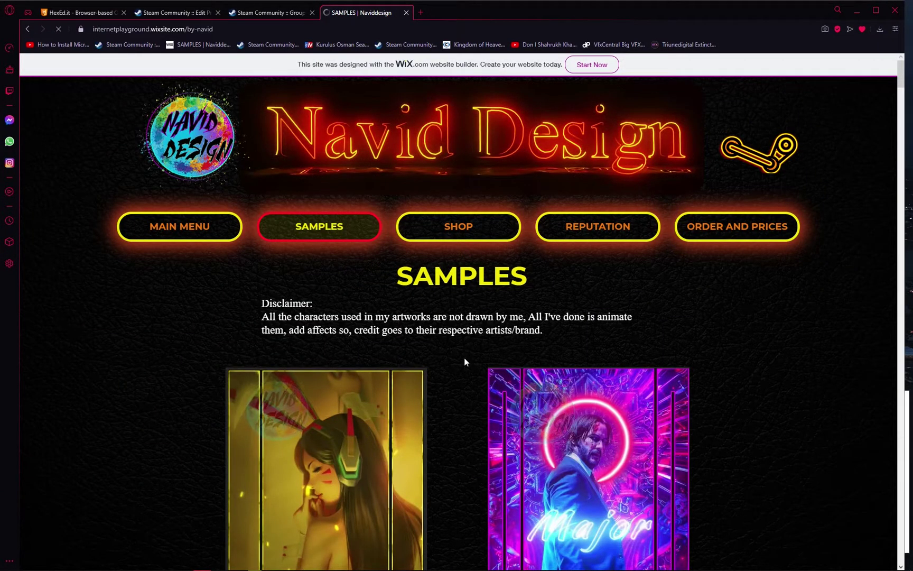
scroll(468, 423, "down", 12)
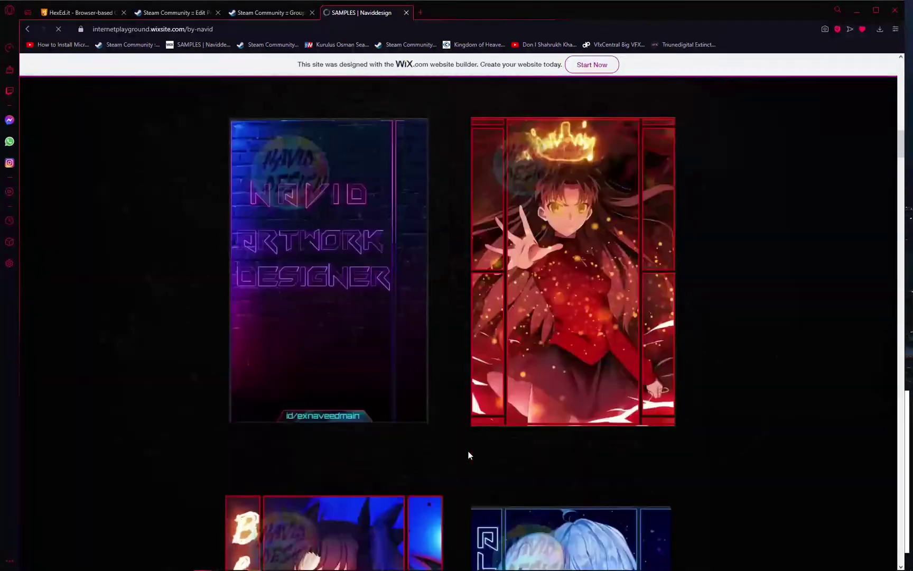
scroll(468, 454, "down", 10)
scroll(467, 454, "down", 10)
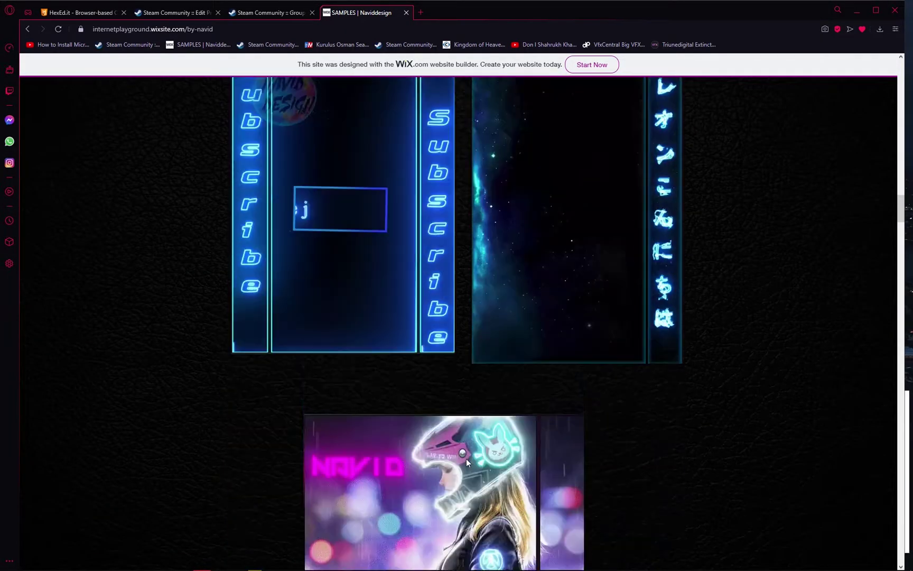
scroll(461, 466, "down", 12)
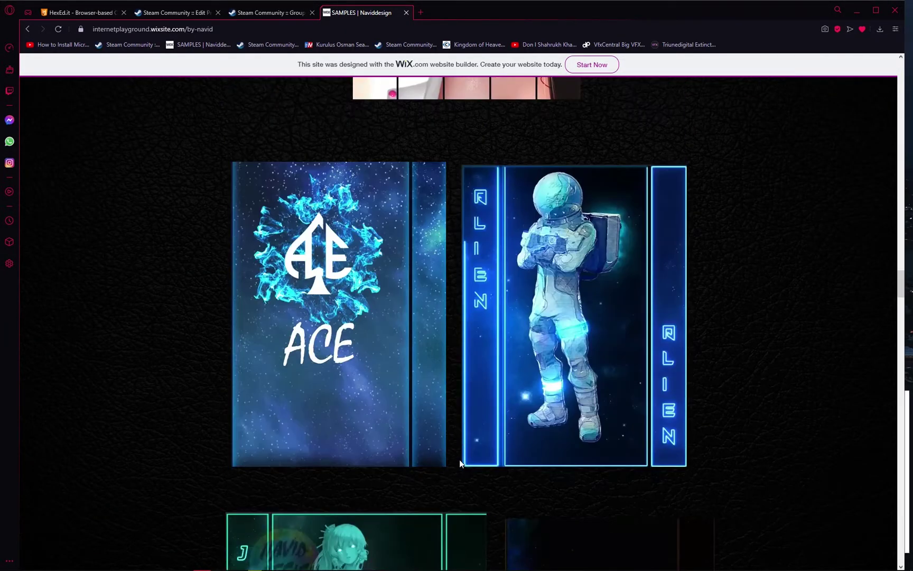
scroll(461, 469, "down", 12)
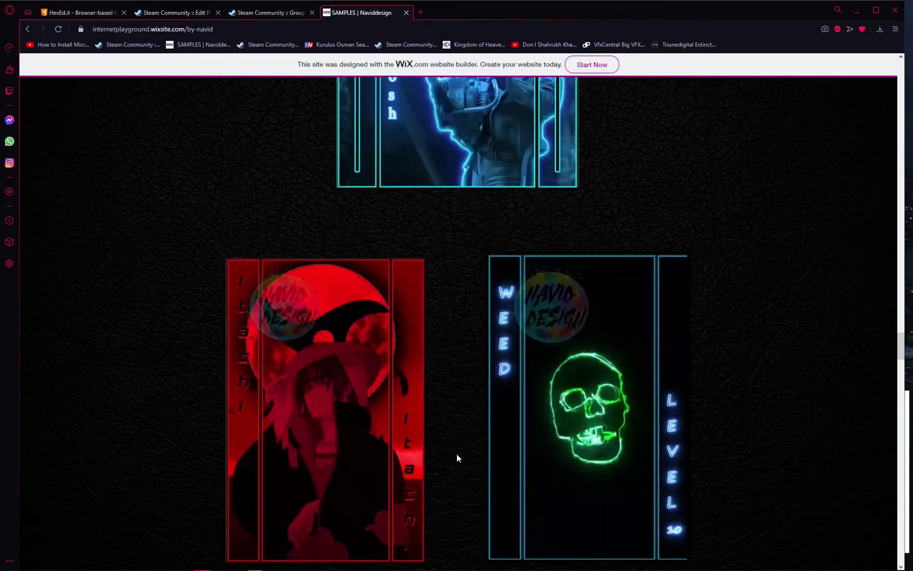
scroll(417, 383, "up", 2)
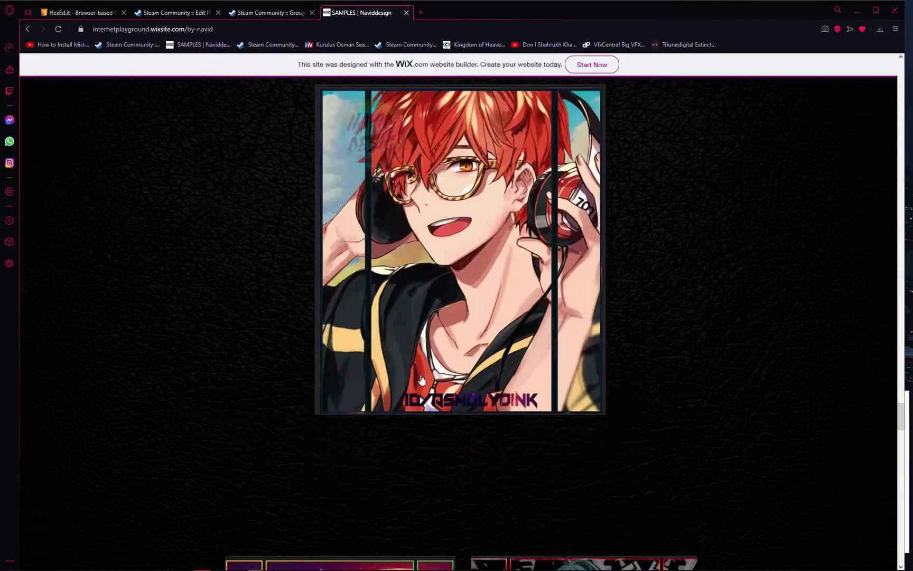
scroll(423, 386, "down", 9)
scroll(440, 382, "up", 3)
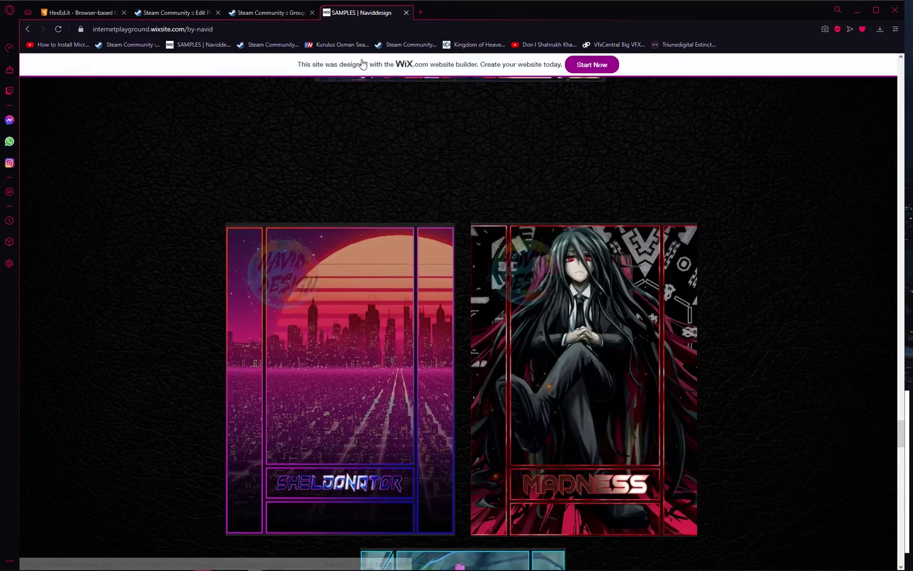
- Close the SAMPLES tab, check Channel analytics in Firefox, then return to the INTERNET PLAYGROUND channel
left_click(406, 13)
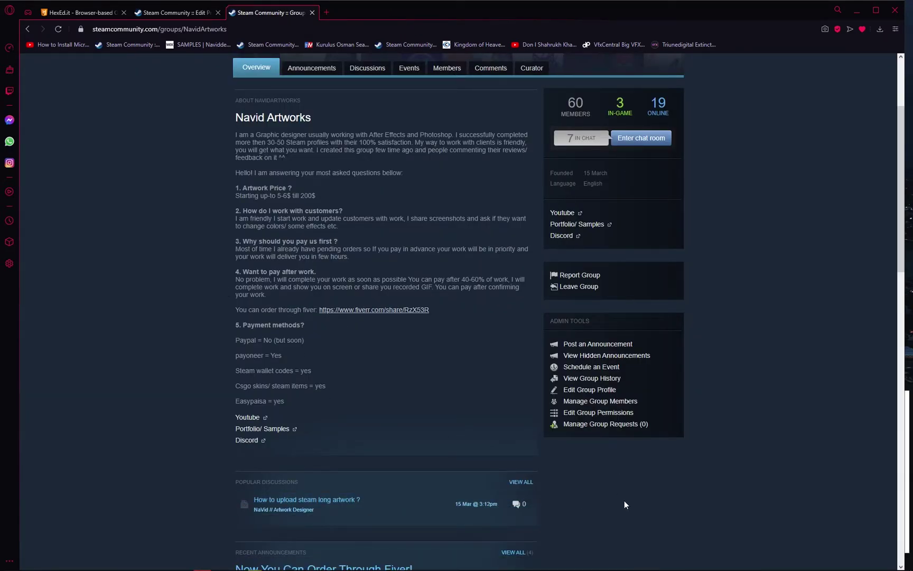
mouse_move(362, 559)
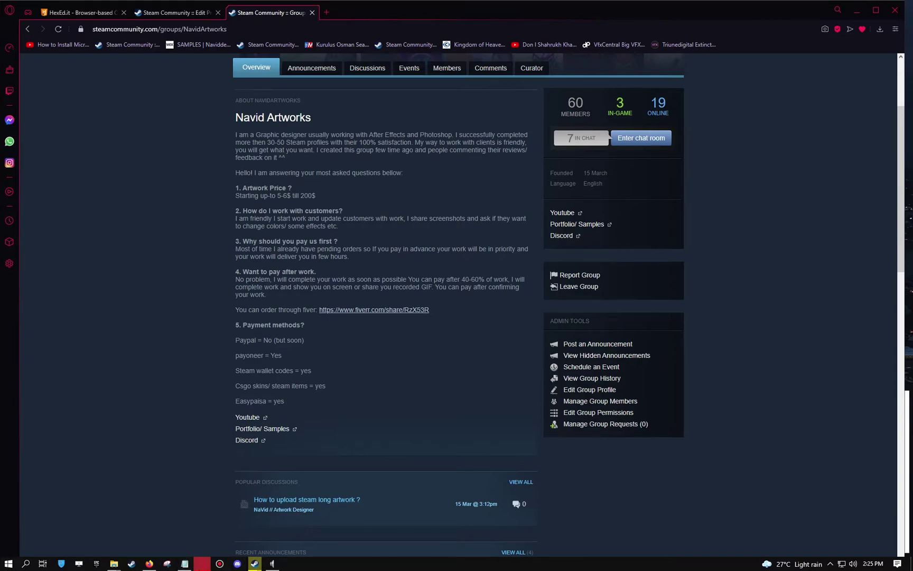
mouse_move(202, 563)
left_click(149, 563)
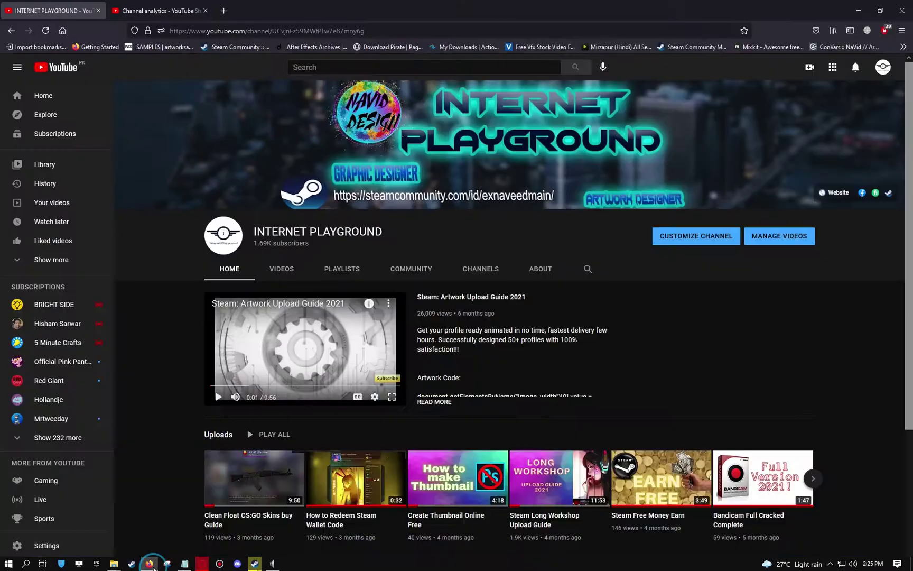
left_click(139, 7)
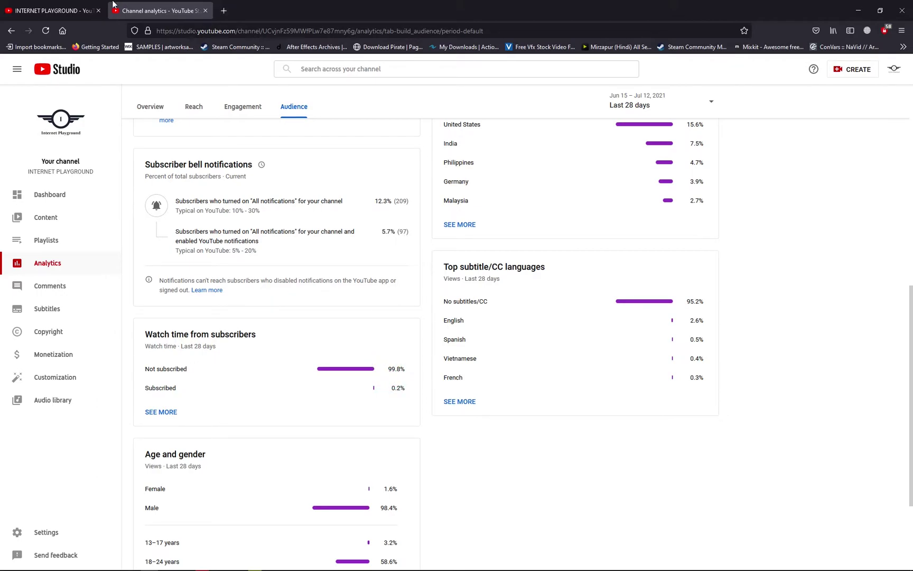
left_click(73, 11)
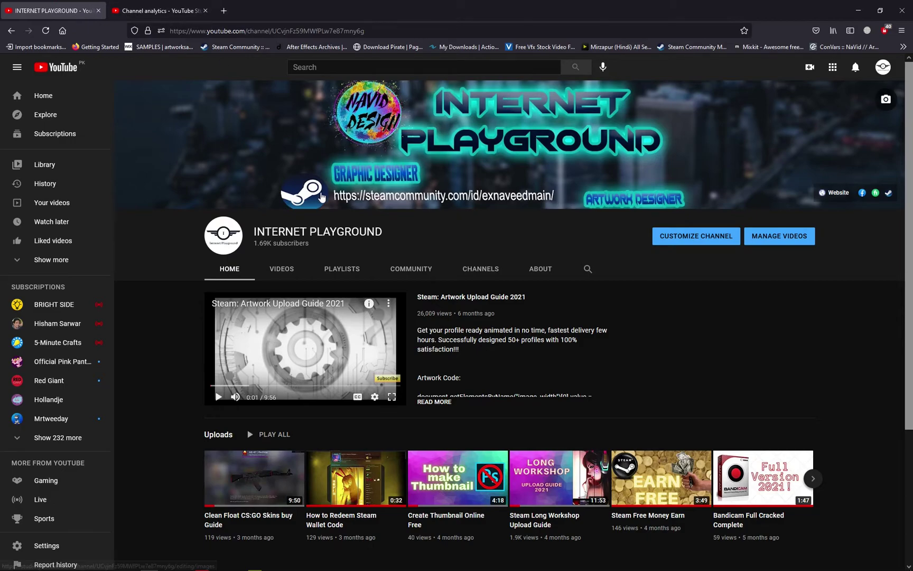